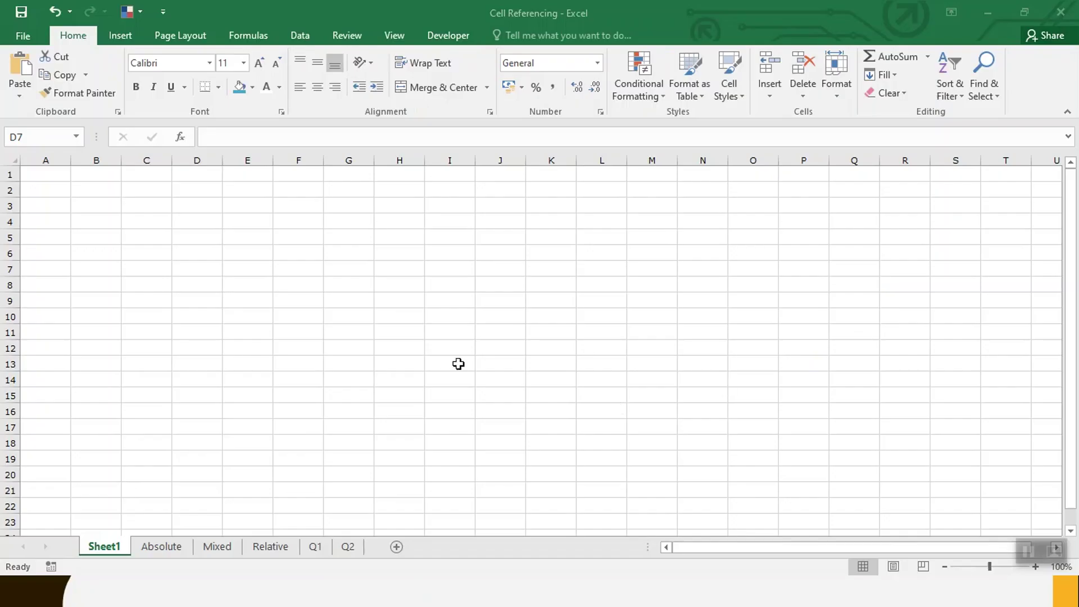
# Step: Enter the word Excel in cell H4
pyautogui.click(391, 225)
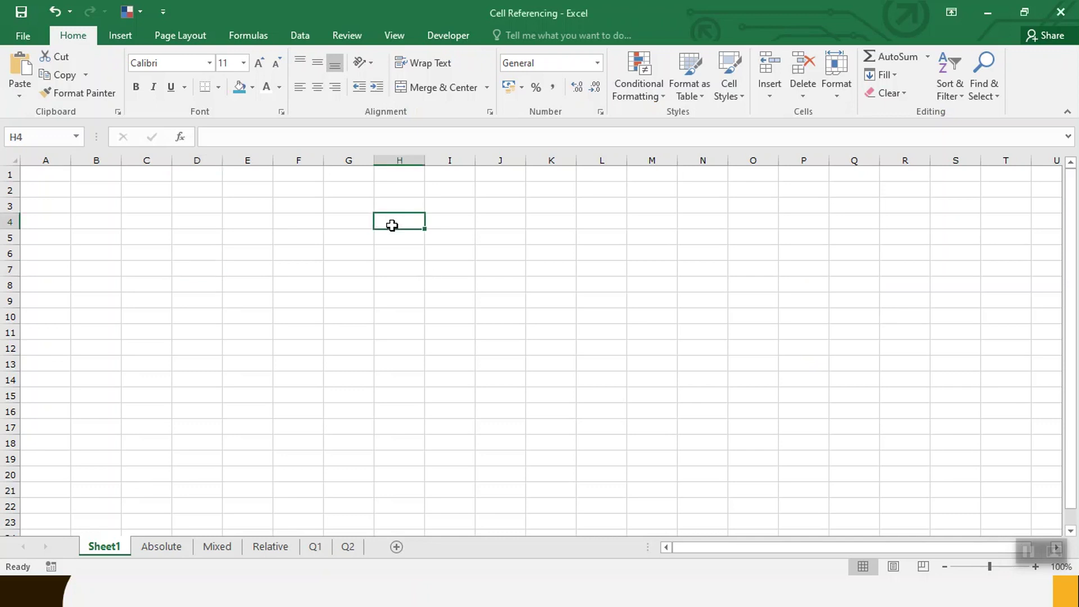
pyautogui.write('Excel')
pyautogui.press('Return')
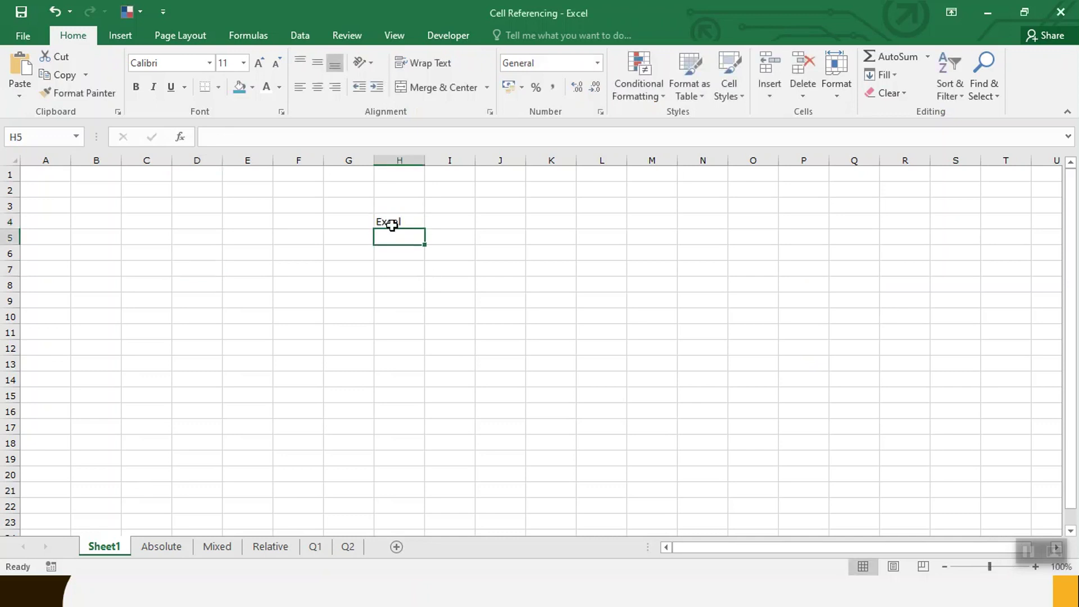
# Step: Apply All Borders to every cell of E7:G16 to form a blank table grid
pyautogui.moveTo(225, 269); pyautogui.dragTo(372, 415)
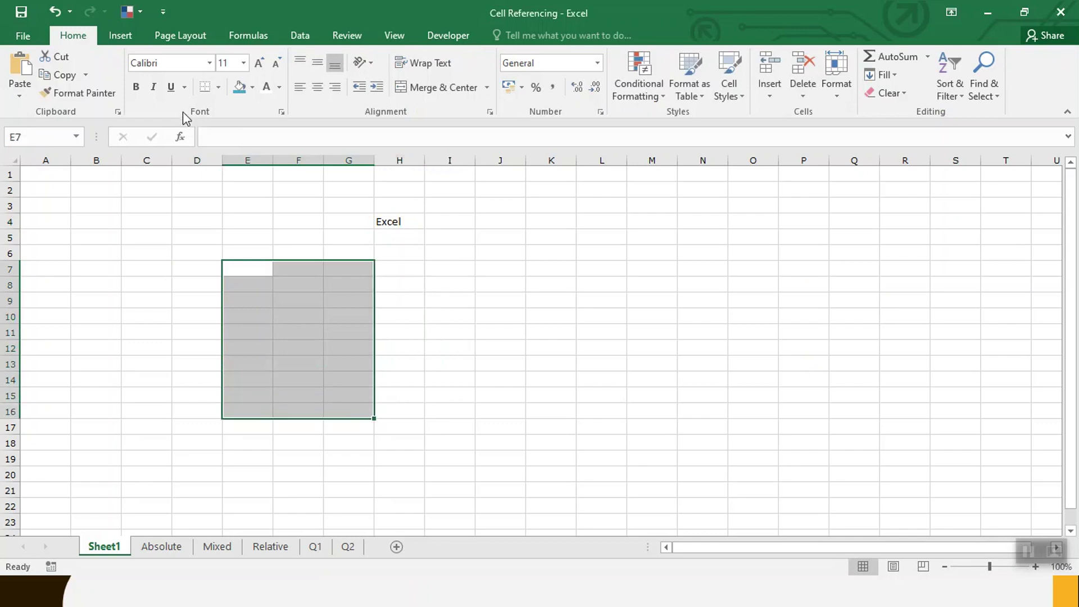
pyautogui.click(218, 92)
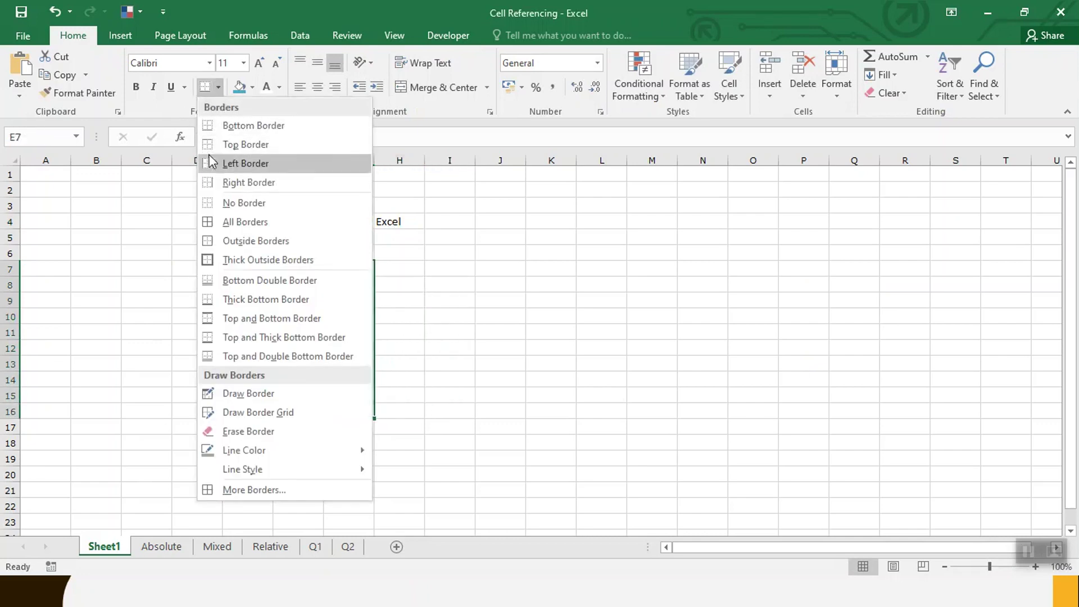
pyautogui.click(241, 223)
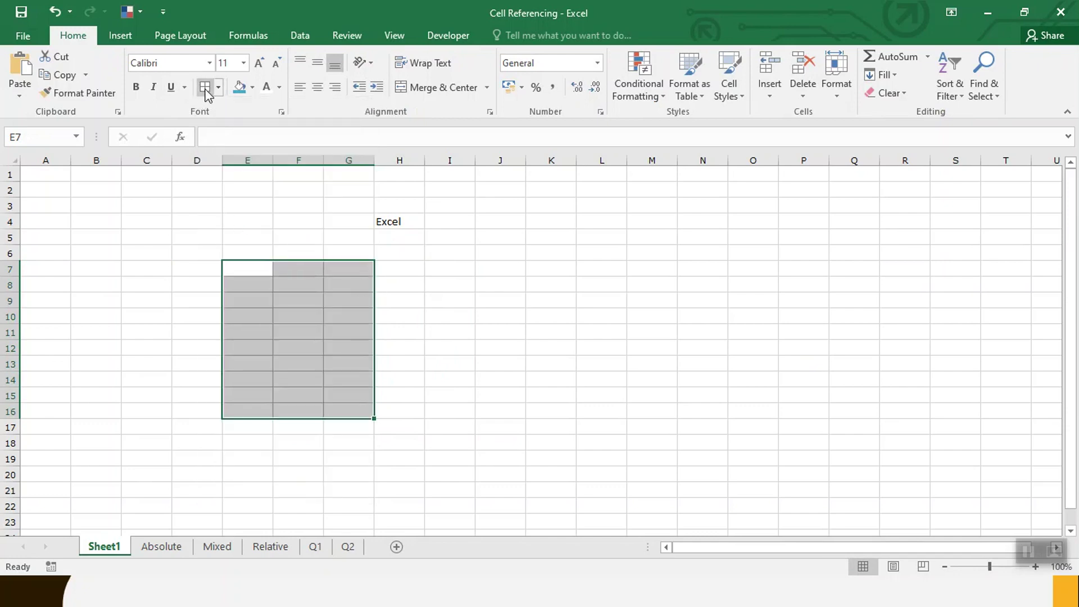
pyautogui.click(448, 378)
pyautogui.moveTo(253, 272); pyautogui.dragTo(371, 405)
# Step: Enter the formula =H4 in both E7 and E8 so each shows Excel
pyautogui.click(255, 271)
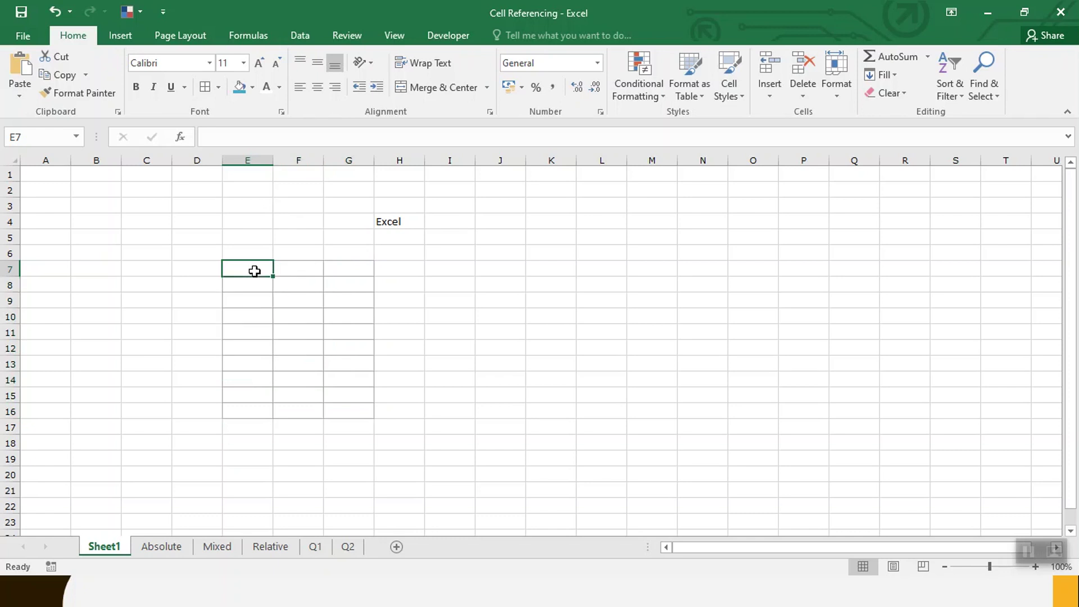
pyautogui.write('=')
pyautogui.click(404, 220)
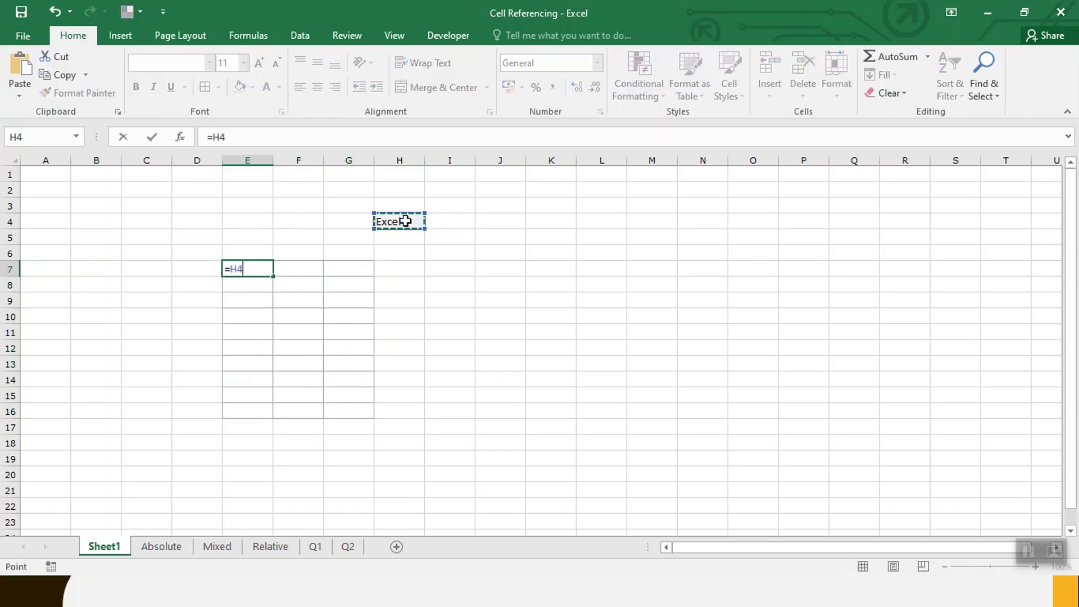
pyautogui.press('Return')
pyautogui.press('Up')
pyautogui.press('Down')
pyautogui.write('=')
pyautogui.click(405, 221)
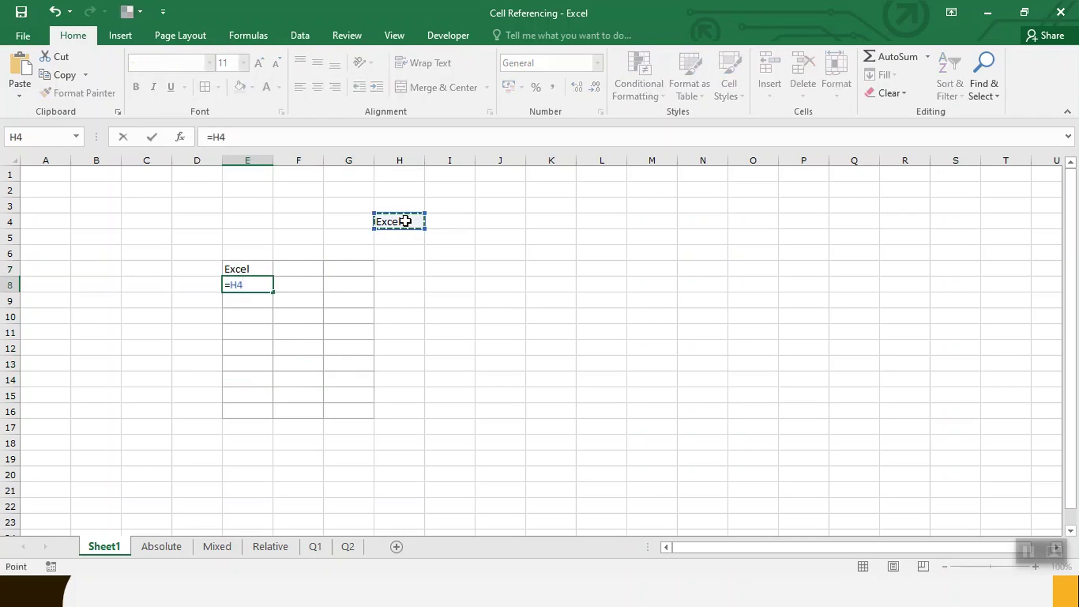
pyautogui.press('Return')
pyautogui.write('.')
pyautogui.press('Escape')
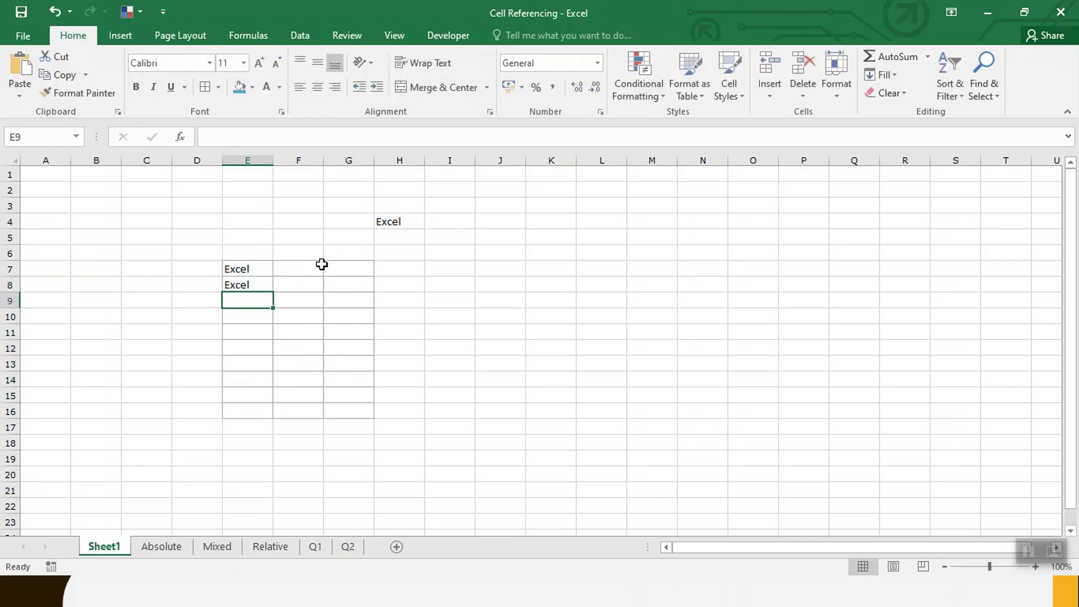
# Step: Fill E8's formula down to E16, undo the zero-producing fill, and cancel an E9 entry
pyautogui.click(263, 284)
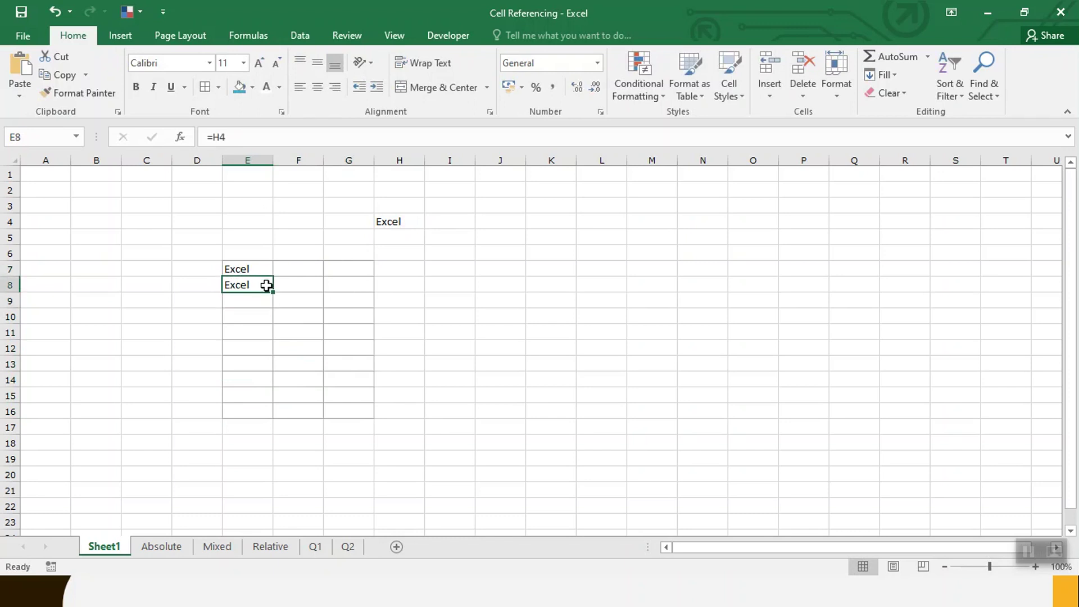
pyautogui.moveTo(273, 291); pyautogui.dragTo(261, 416)
pyautogui.hotkey('ctrl', 'z')
pyautogui.click(261, 297)
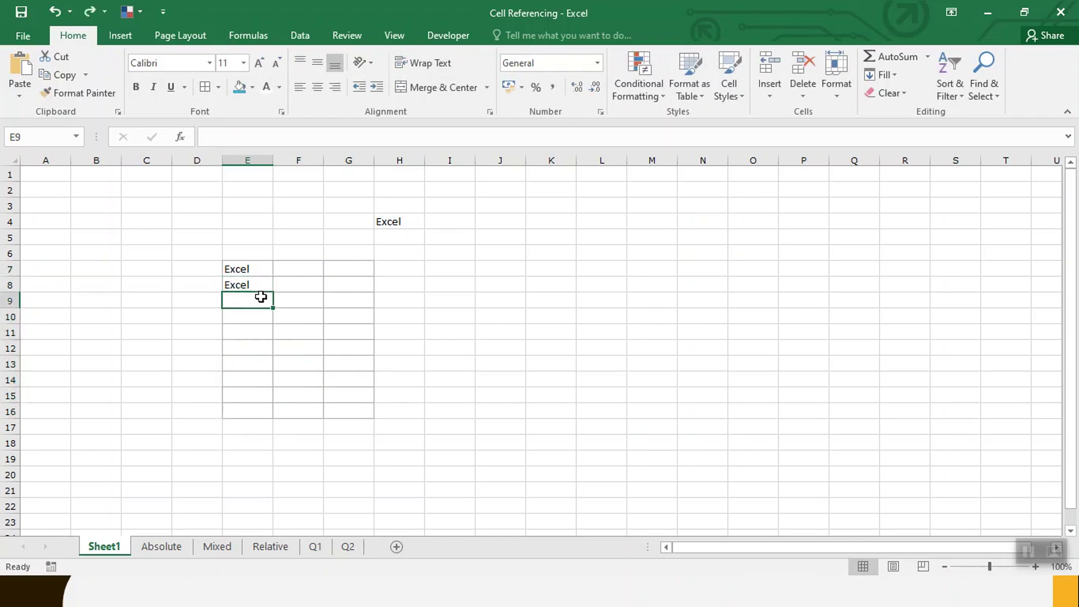
pyautogui.write('=')
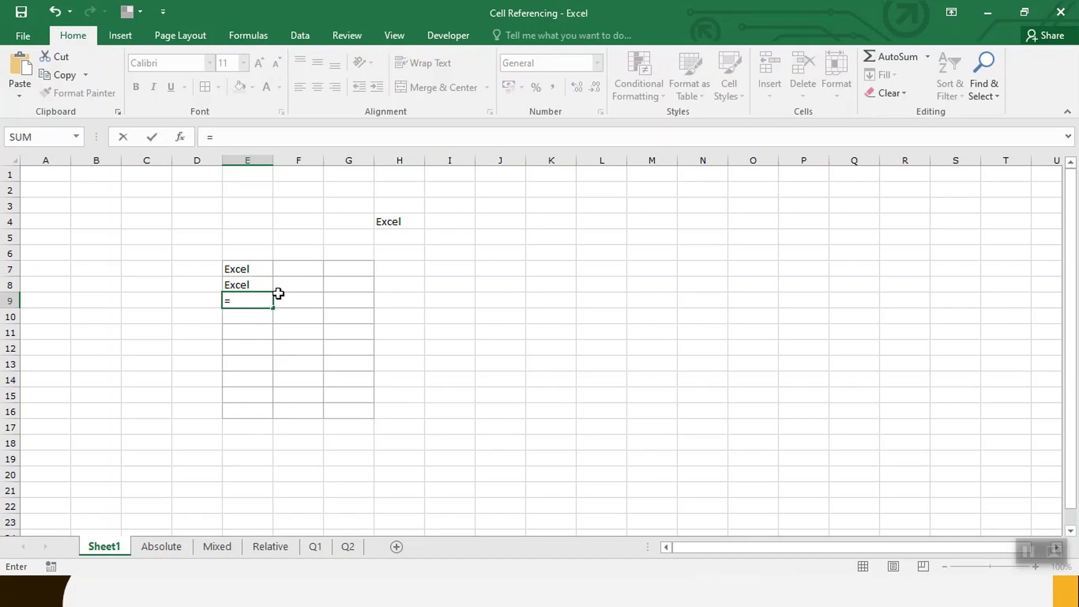
pyautogui.press('Escape')
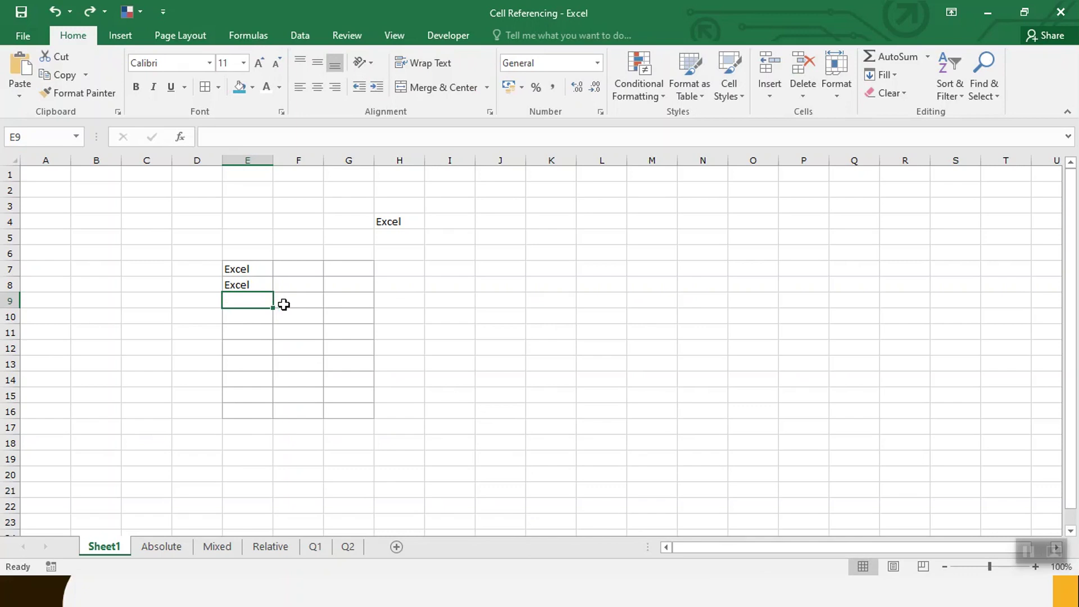
# Step: Clear E7:E8 and enter the absolute formula =$H$4 into all of E7:G16
pyautogui.moveTo(251, 270); pyautogui.dragTo(367, 413)
pyautogui.press('Delete')
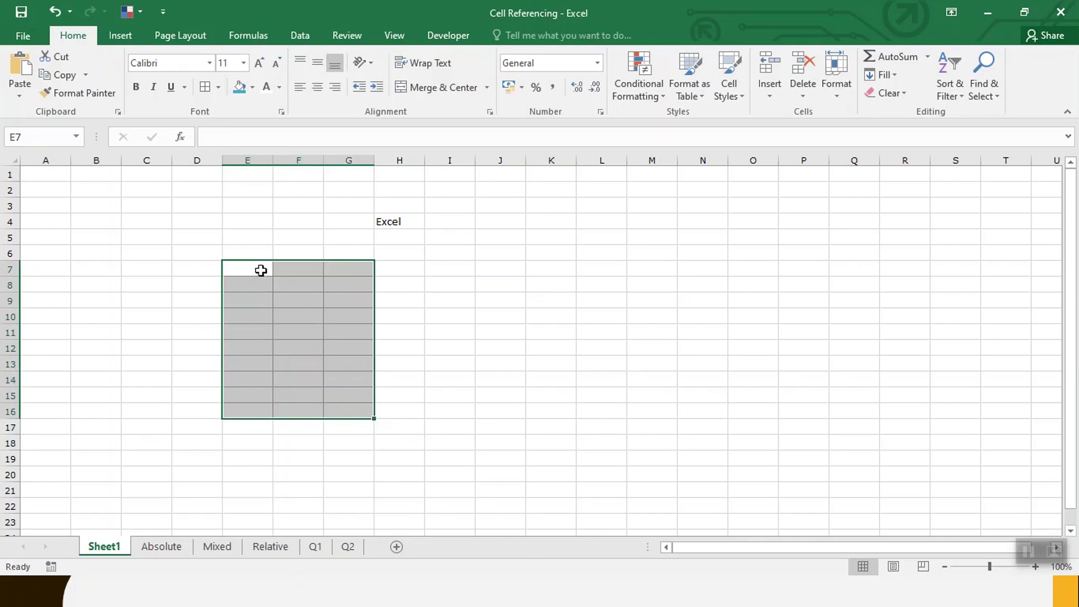
pyautogui.write('=')
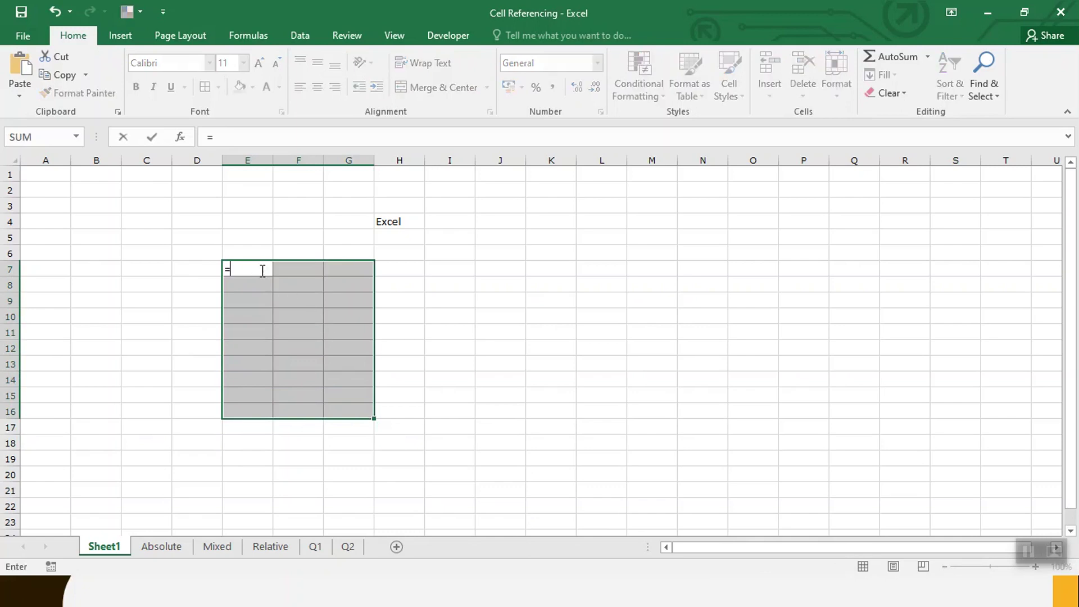
pyautogui.click(407, 221)
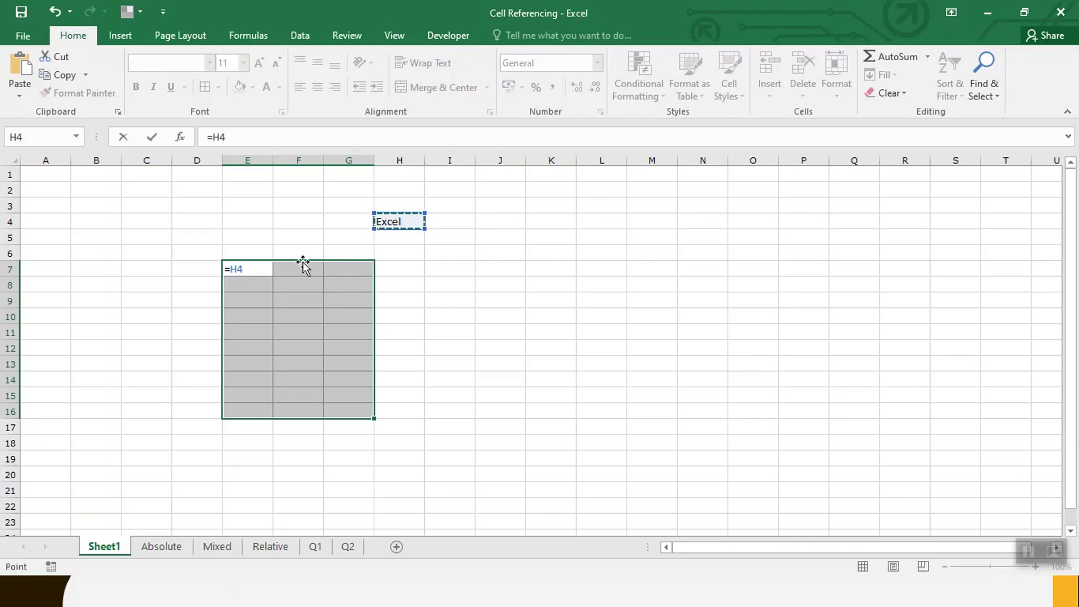
pyautogui.click(231, 272)
pyautogui.write('$H')
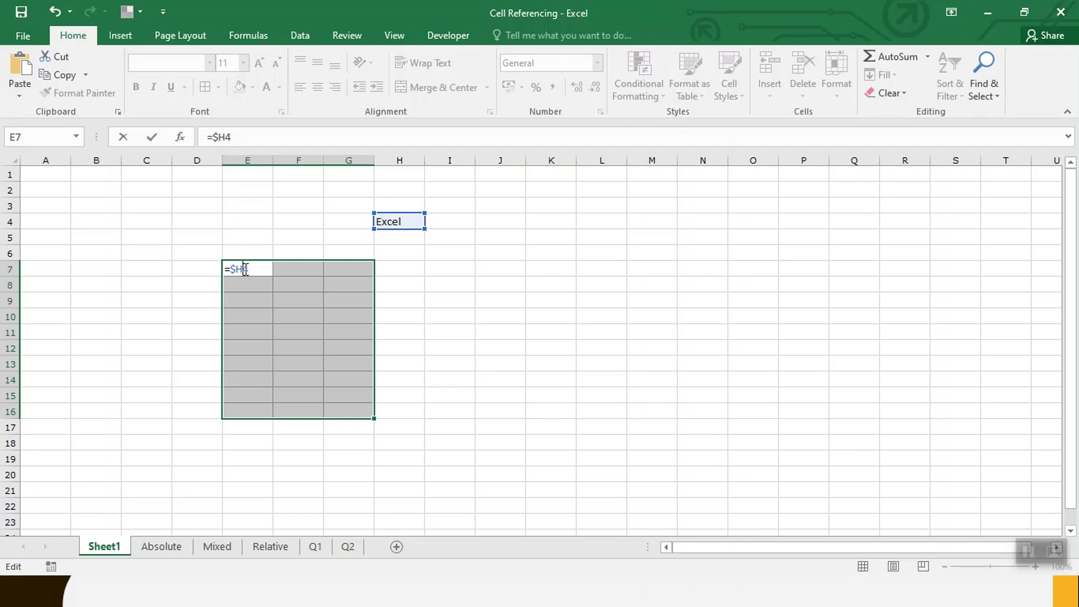
pyautogui.write('$')
pyautogui.hotkey('ctrl', 'Return')
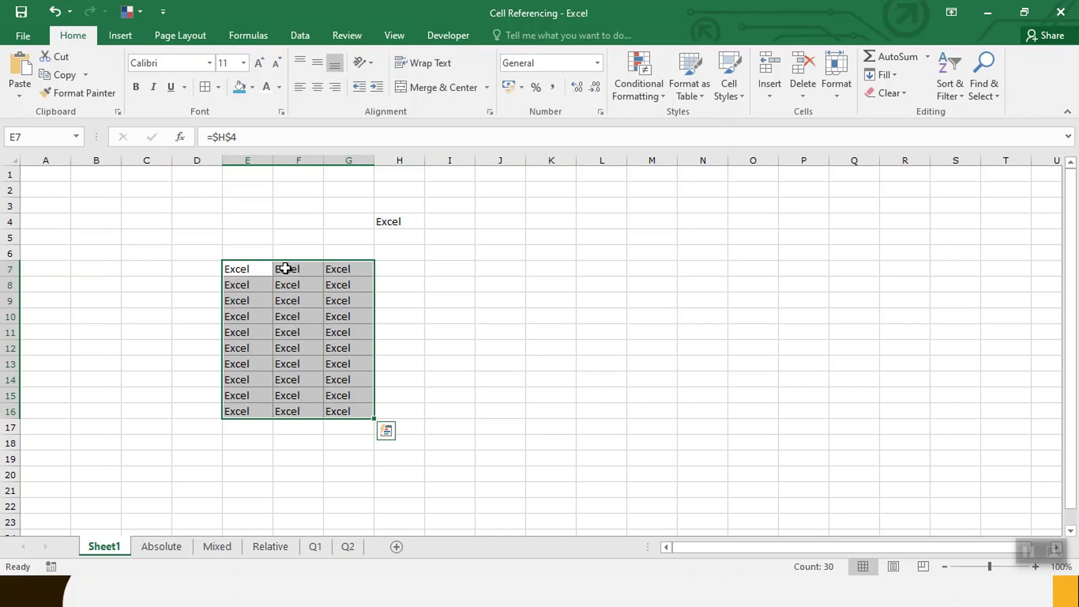
# Step: Inspect the =$H$4 formulas in E8, F10, F13 and F11, then clear E7:G16
pyautogui.click(259, 288)
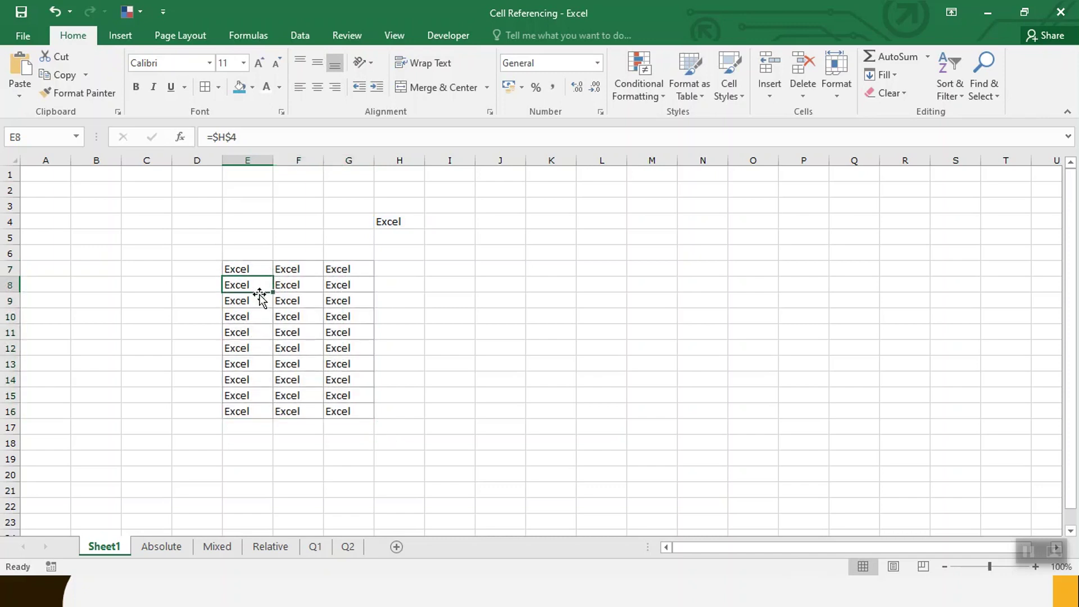
pyautogui.press('F2')
pyautogui.click(315, 315)
pyautogui.press('F2')
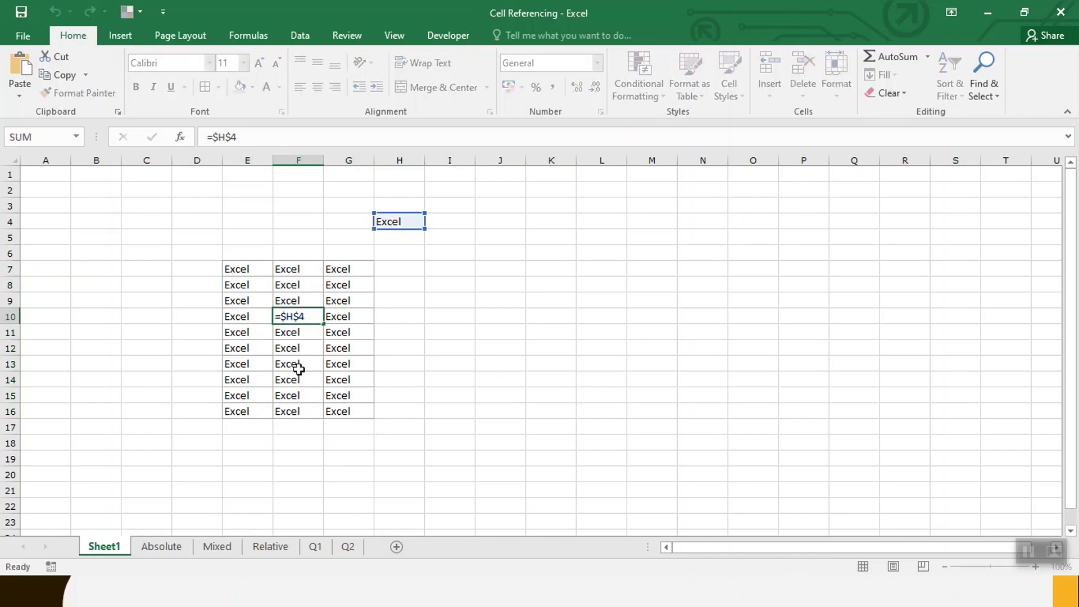
pyautogui.click(298, 369)
pyautogui.press('F2')
pyautogui.click(318, 333)
pyautogui.press('F2')
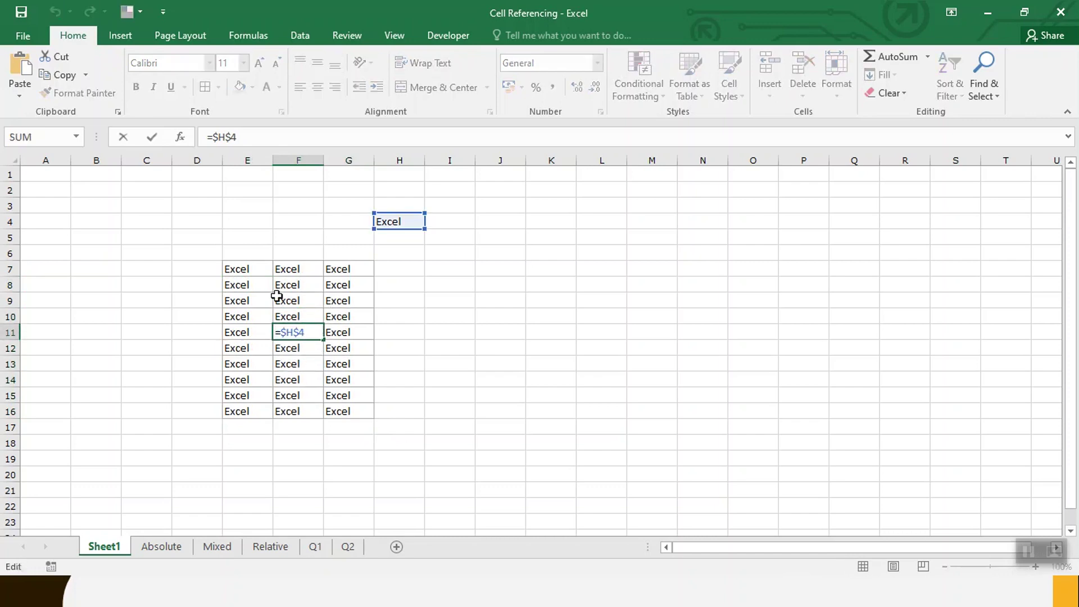
pyautogui.press('Escape')
pyautogui.moveTo(244, 272); pyautogui.dragTo(347, 409)
pyautogui.press('Delete')
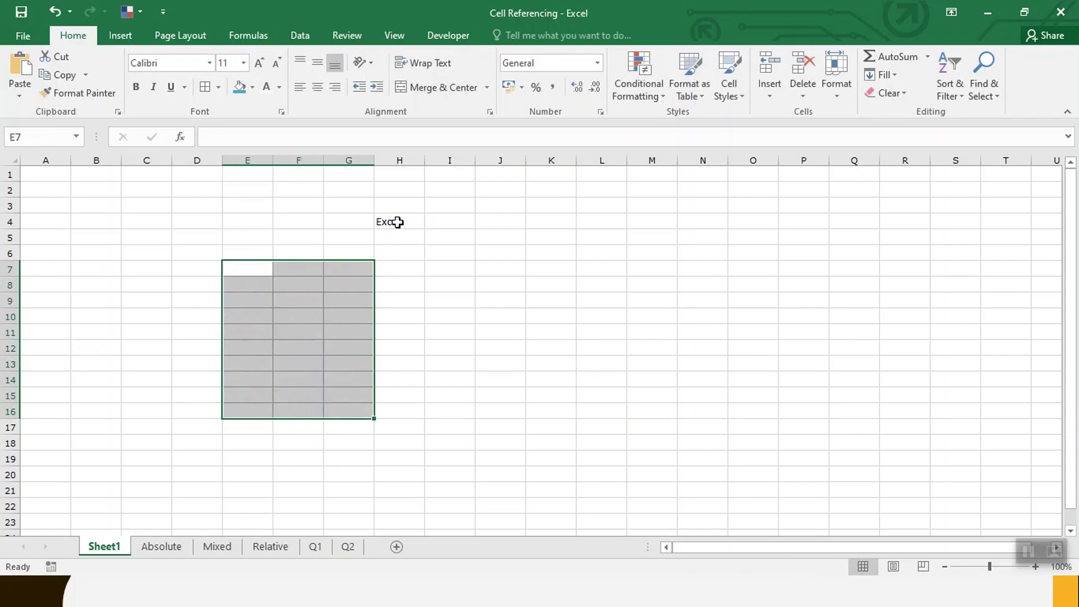
# Step: Enter the relative formula =H4 into every cell of E7:G16 at once
pyautogui.write('=')
pyautogui.click(405, 242)
pyautogui.click(407, 220)
pyautogui.hotkey('ctrl', 'Return')
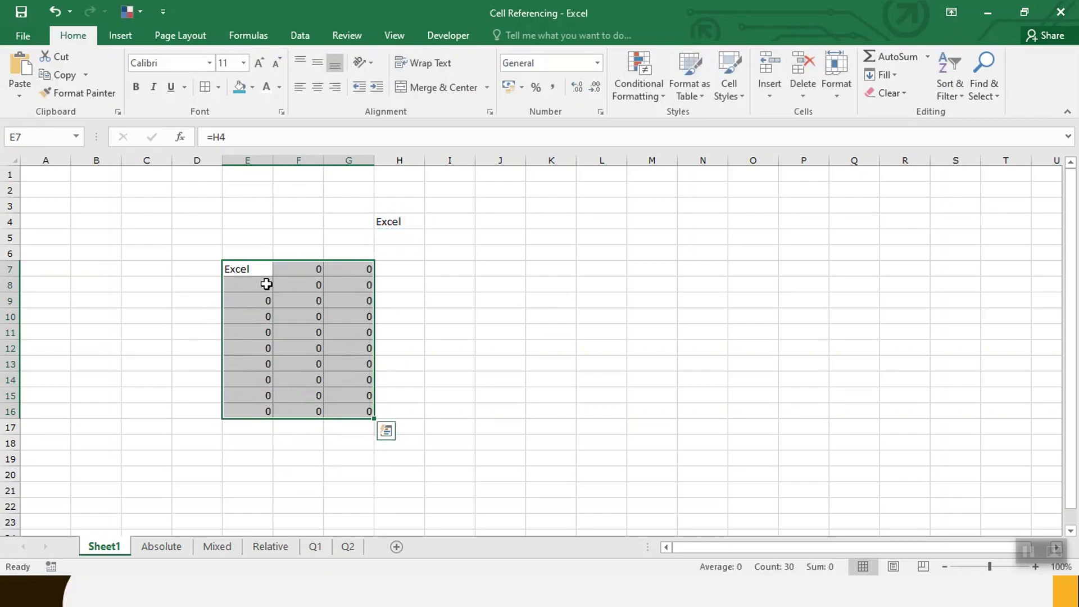
# Step: Inspect row 7's shifted formulas: F7 points to I4 and G7 to J4
pyautogui.doubleClick(360, 269)
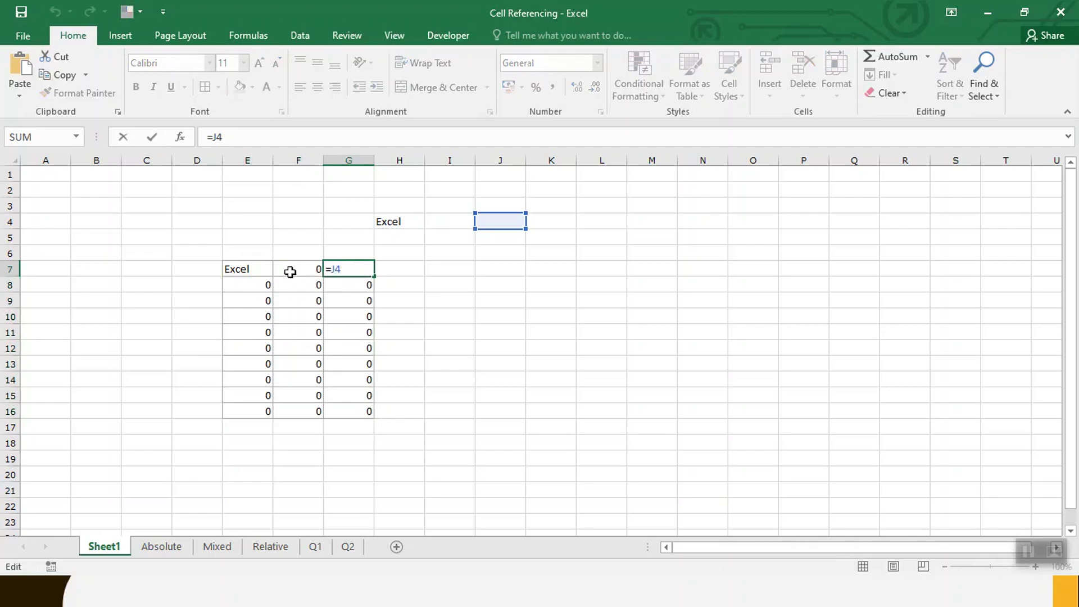
pyautogui.press('Escape')
pyautogui.click(297, 268)
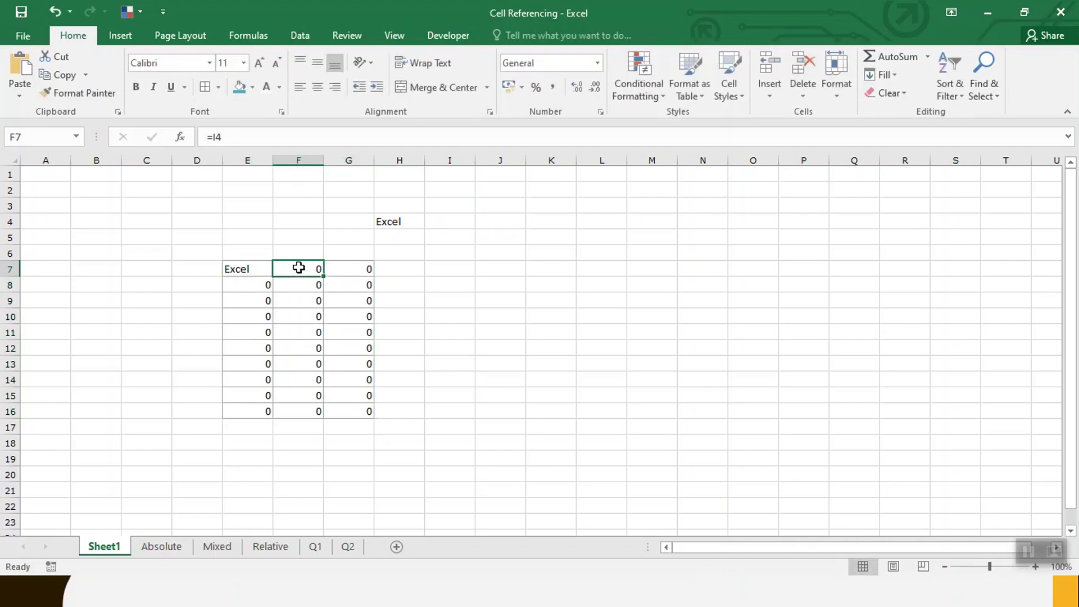
pyautogui.doubleClick(300, 268)
pyautogui.press('Escape')
pyautogui.click(365, 268)
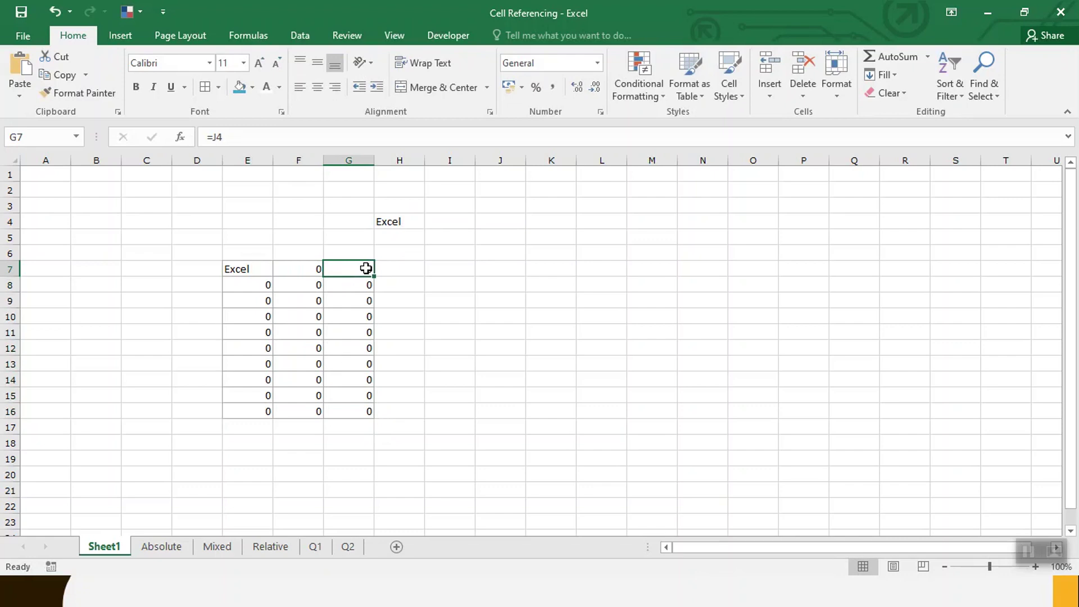
pyautogui.doubleClick(366, 269)
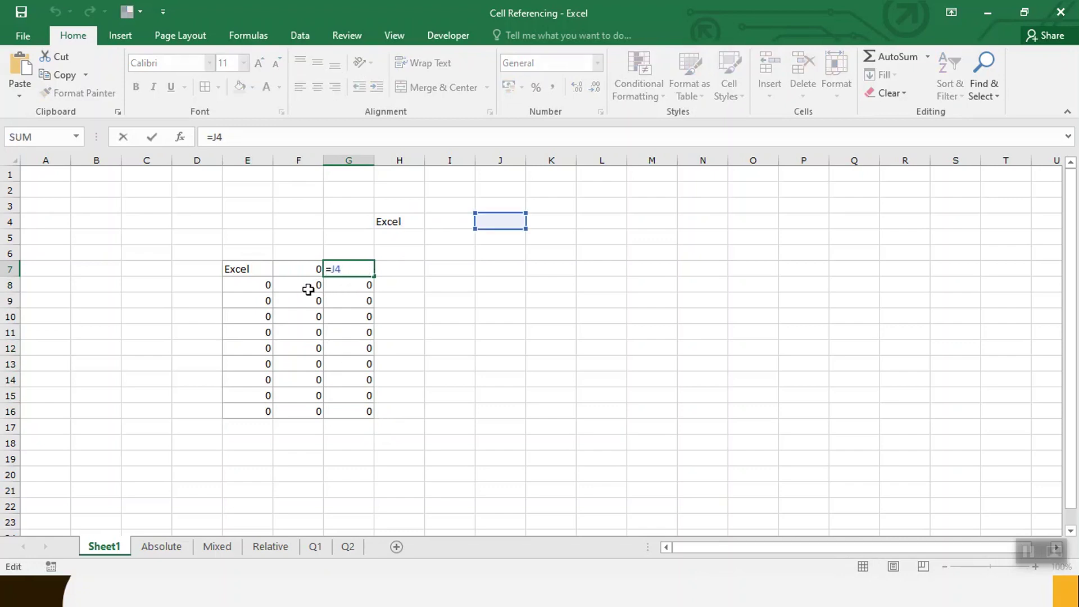
pyautogui.press('Escape')
# Step: Inspect E8 (=H5), F8 (=I5) and G8 (=J5), then switch to the Absolute sheet
pyautogui.click(271, 290)
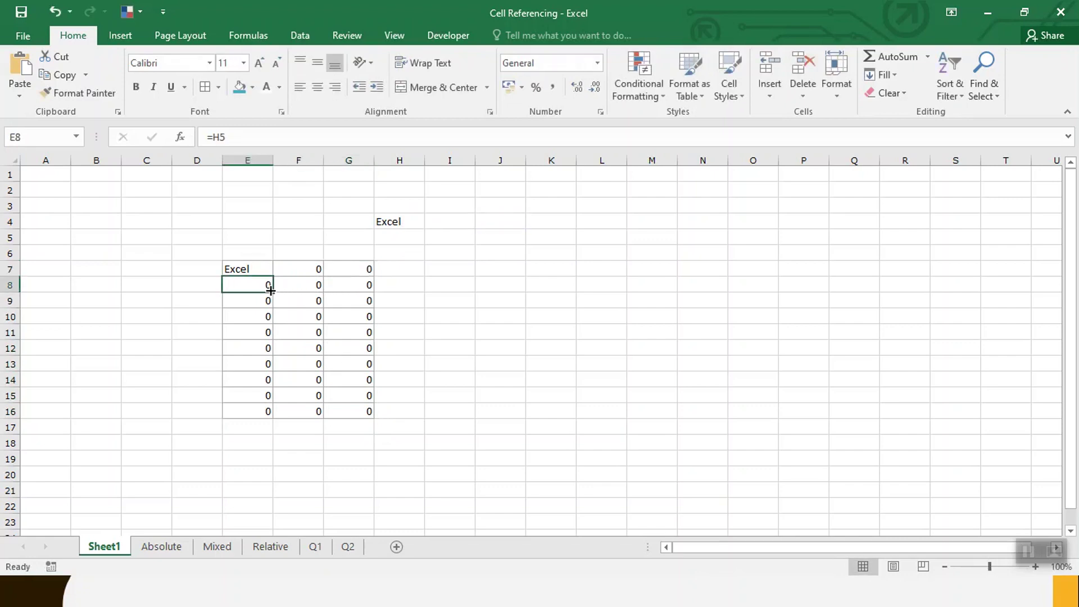
pyautogui.doubleClick(271, 290)
pyautogui.press('Escape')
pyautogui.click(297, 285)
pyautogui.doubleClick(298, 285)
pyautogui.press('Escape')
pyautogui.click(356, 285)
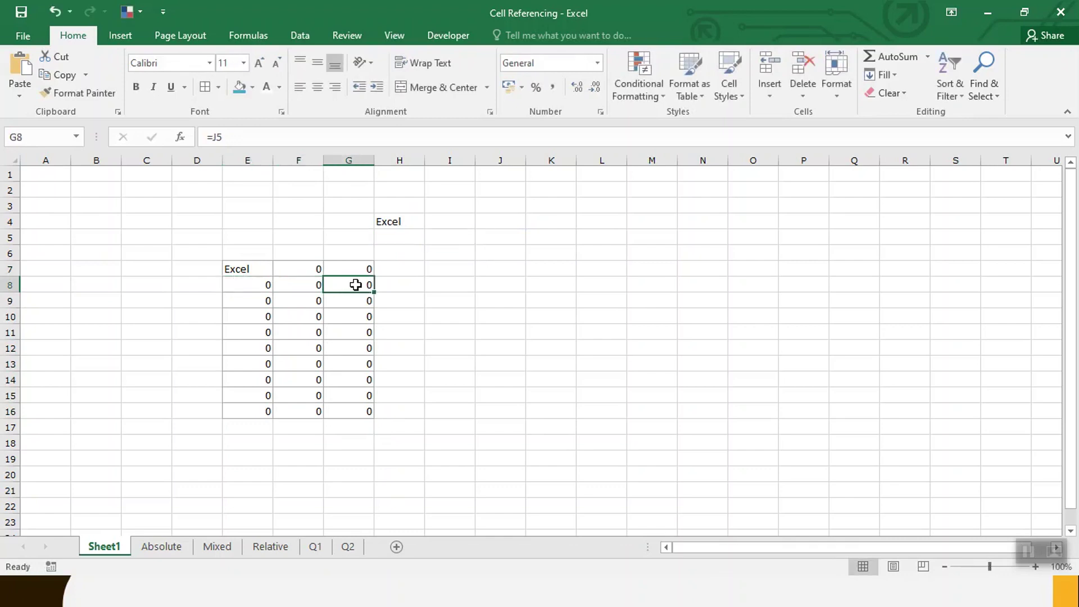
pyautogui.doubleClick(356, 285)
pyautogui.press('Escape')
pyautogui.click(151, 546)
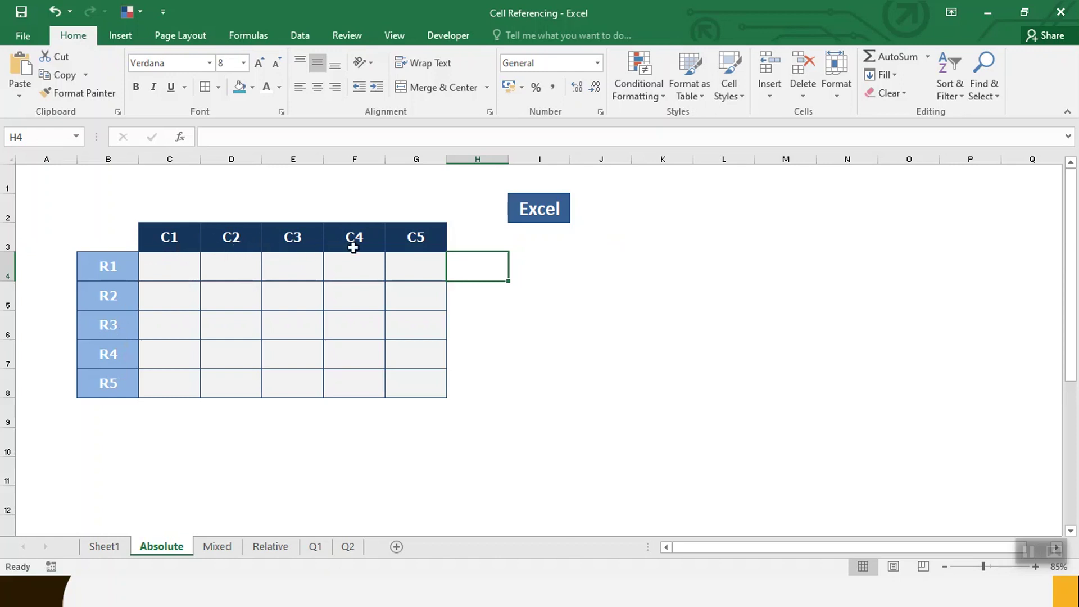
# Step: Start the formula =$I$2 in C4, locking the reference to the Excel label
pyautogui.click(177, 268)
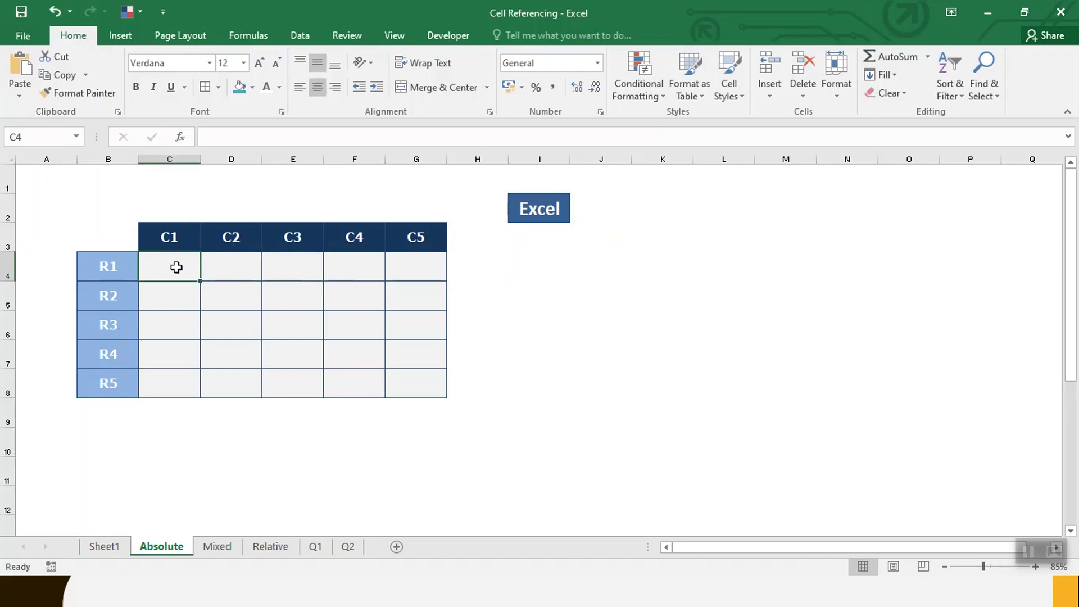
pyautogui.write('=')
pyautogui.click(542, 207)
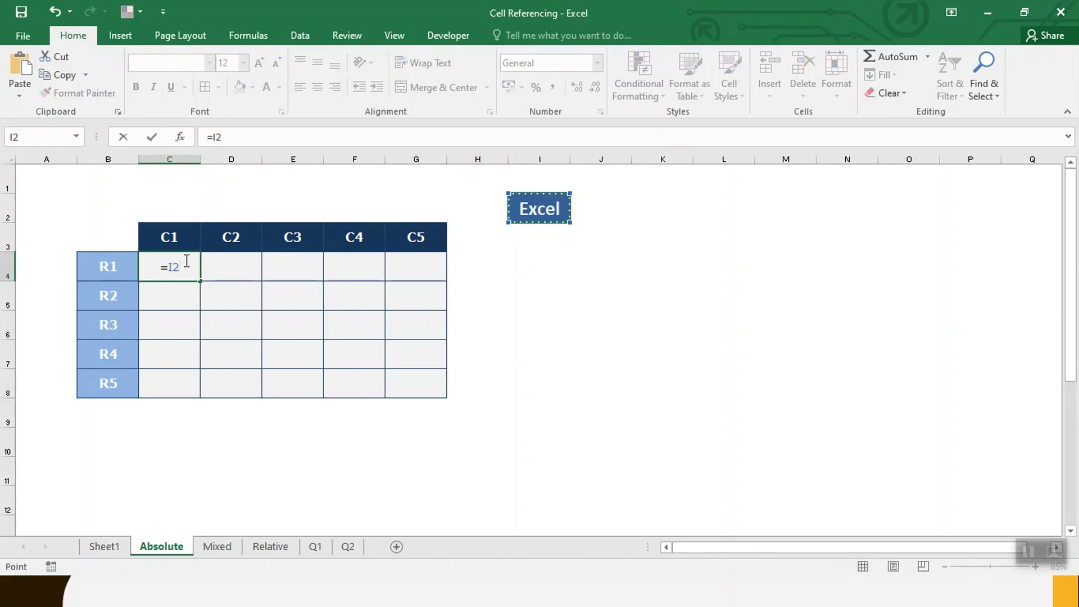
pyautogui.press('F4')
# Step: Confirm =$I$2 in C4, copy it, and paste it as values into C4:G8
pyautogui.press('Return')
pyautogui.scroll(-1, 530, 246)
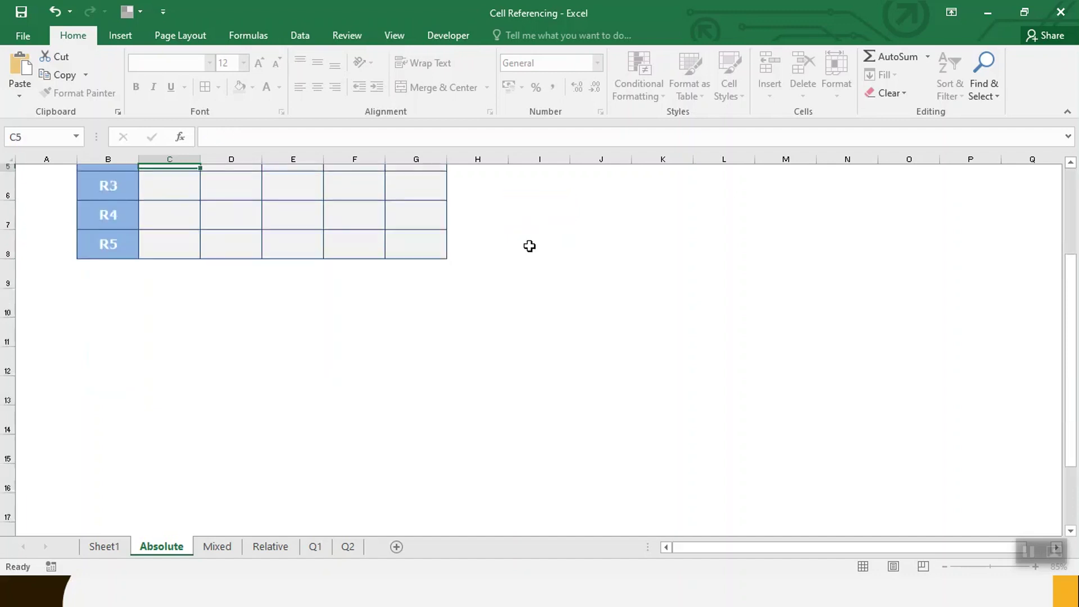
pyautogui.press('Up')
pyautogui.press('Up')
pyautogui.press('Up')
pyautogui.press('Down')
pyautogui.press('Down')
pyautogui.hotkey('ctrl', 'c')
pyautogui.hotkey('shift', 'Right')
pyautogui.hotkey('shift', 'Right')
pyautogui.hotkey('shift', 'Right')
pyautogui.hotkey('shift', 'Right')
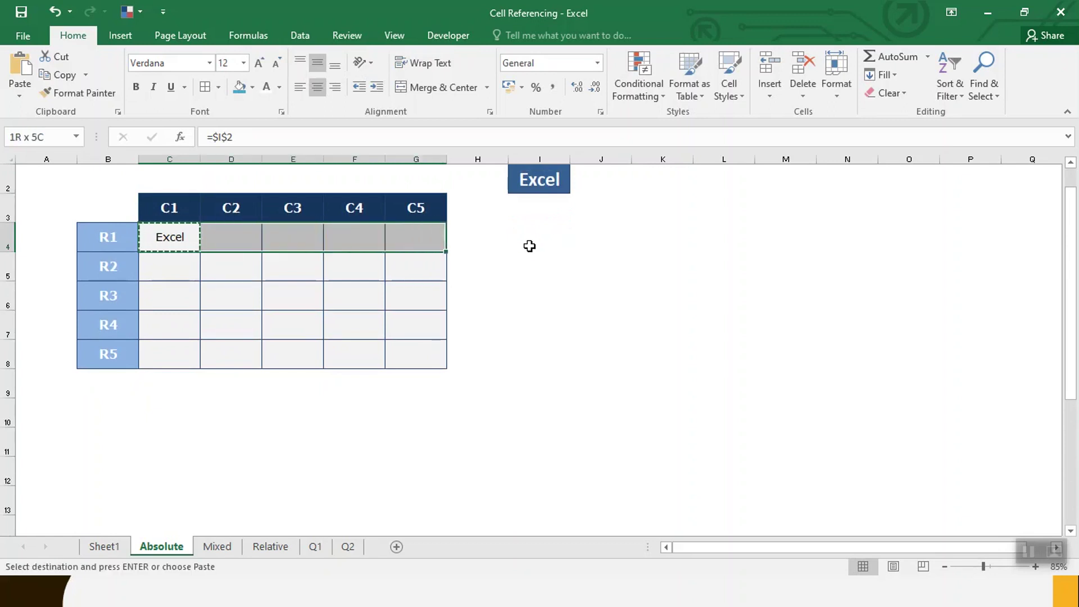
pyautogui.hotkey('shift', 'Down')
pyautogui.hotkey('shift', 'Down')
pyautogui.hotkey('shift', 'Down')
pyautogui.hotkey('shift', 'Down')
pyautogui.hotkey('ctrl', 'alt', 'v')
pyautogui.press('v')
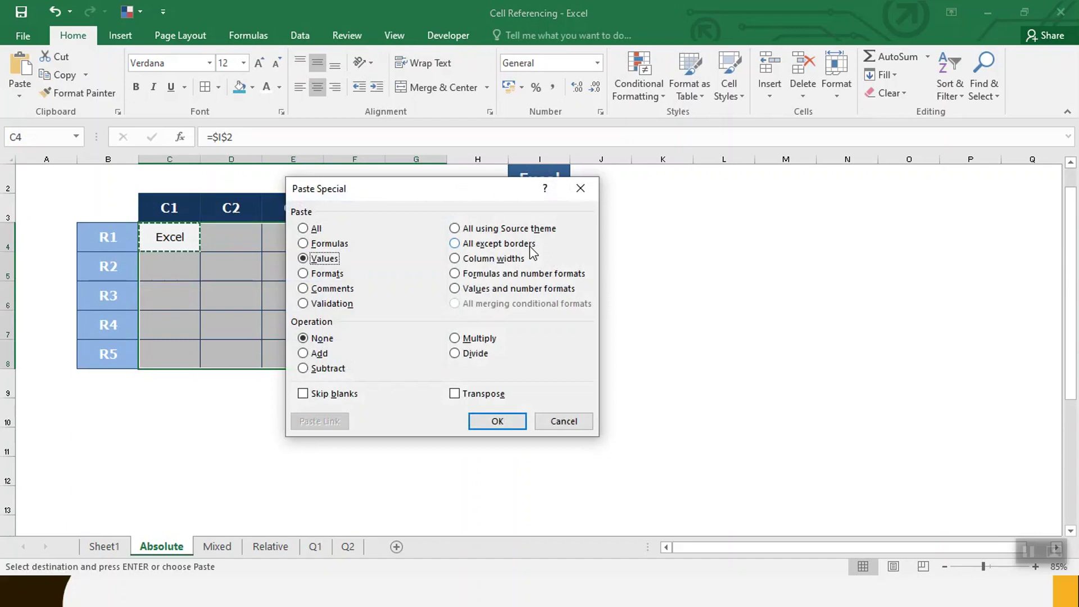
pyautogui.press('Return')
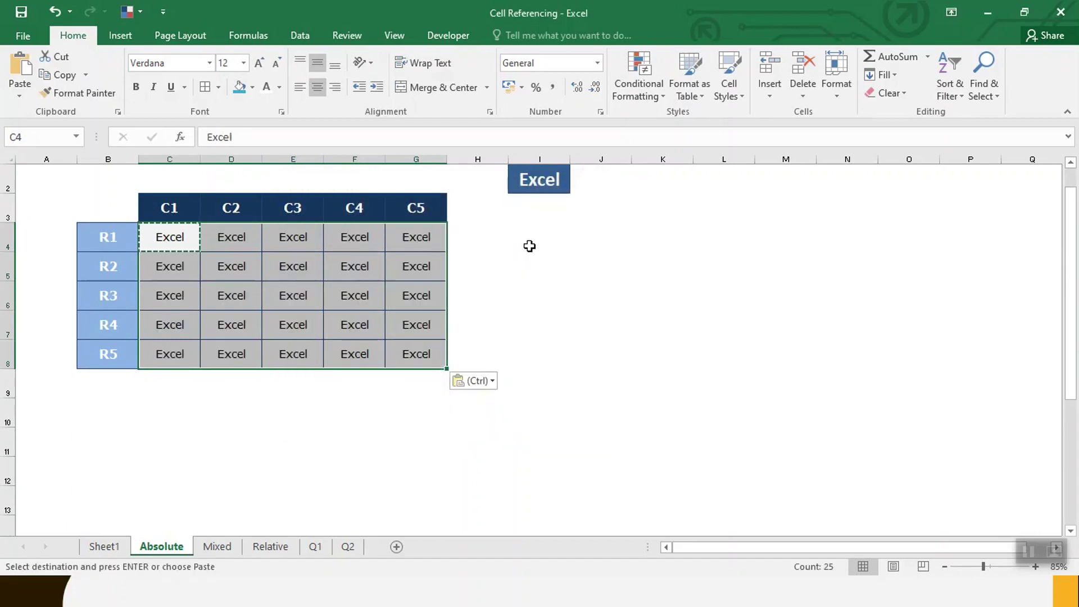
# Step: Clear the copy marquee and move along row 4 to H4
pyautogui.press('Escape')
pyautogui.press('Right')
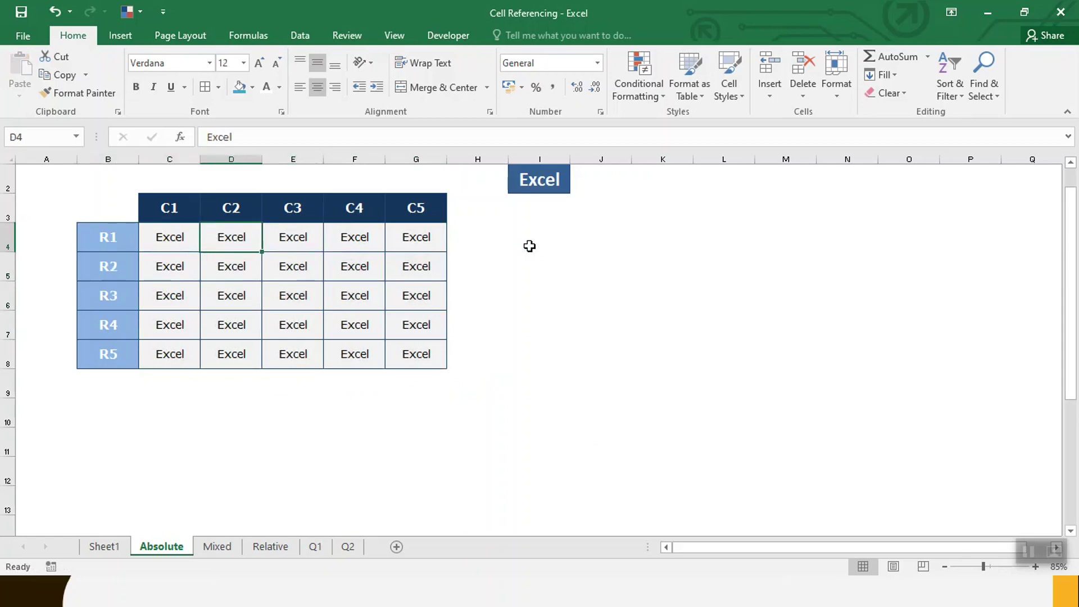
pyautogui.press('Left')
pyautogui.press('Right')
pyautogui.press('Right')
pyautogui.press('Right')
pyautogui.press('Right')
pyautogui.press('Right')
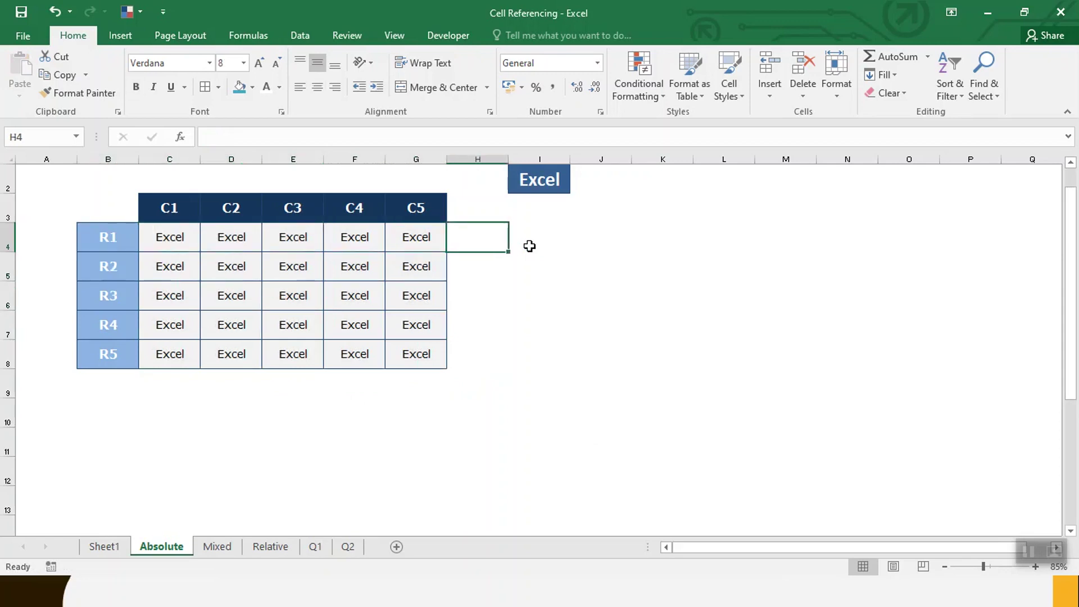
pyautogui.press('Left')
pyautogui.press('Left')
pyautogui.press('Left')
pyautogui.press('Left')
pyautogui.press('Left')
pyautogui.press('Right')
pyautogui.press('Right')
pyautogui.press('Right')
pyautogui.press('Right')
pyautogui.press('Right')
# Step: Return to Sheet1 and enter the values 1, 2, 3, 4 into J8:J11
pyautogui.hotkey('ctrl', 'pagedown')
pyautogui.hotkey('ctrl', 'pageup')
pyautogui.hotkey('ctrl', 'pageup')
pyautogui.press('Right')
pyautogui.press('Right')
pyautogui.press('Right')
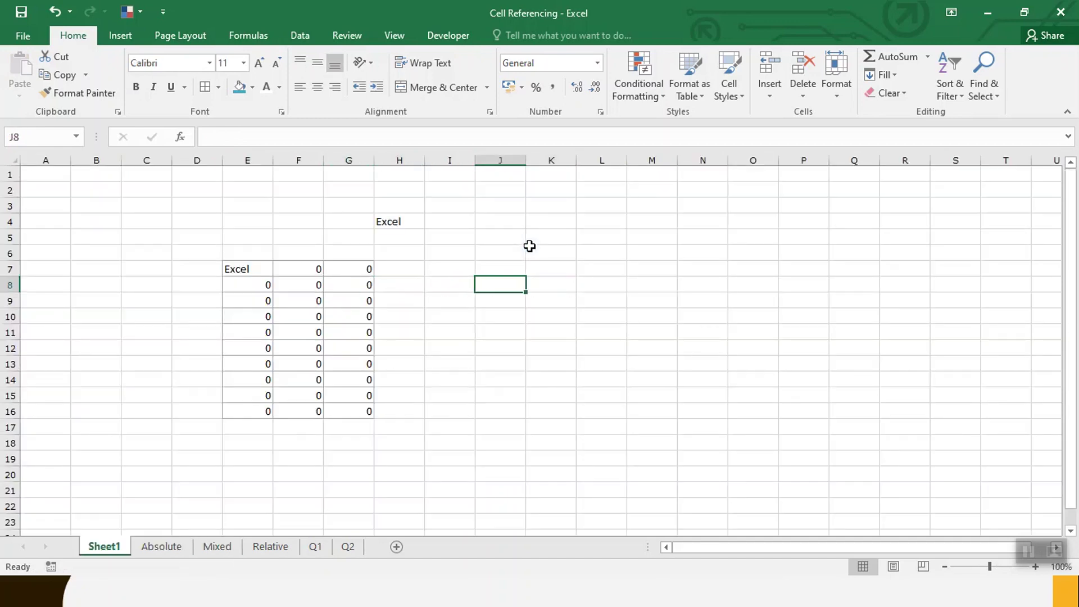
pyautogui.write('1')
pyautogui.press('Return')
pyautogui.write('2')
pyautogui.press('Return')
pyautogui.write('3')
pyautogui.press('Return')
pyautogui.write('4')
pyautogui.press('Return')
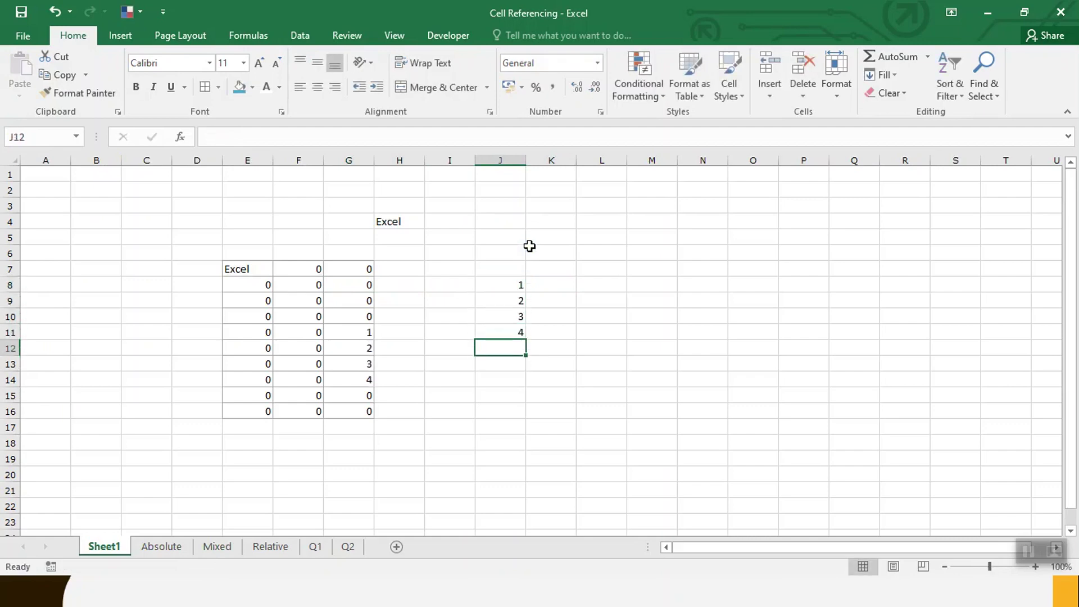
# Step: Select the new grid area L8:O12, ending on cell L8
pyautogui.press('Up')
pyautogui.press('Up')
pyautogui.press('Up')
pyautogui.press('Up')
pyautogui.press('Right')
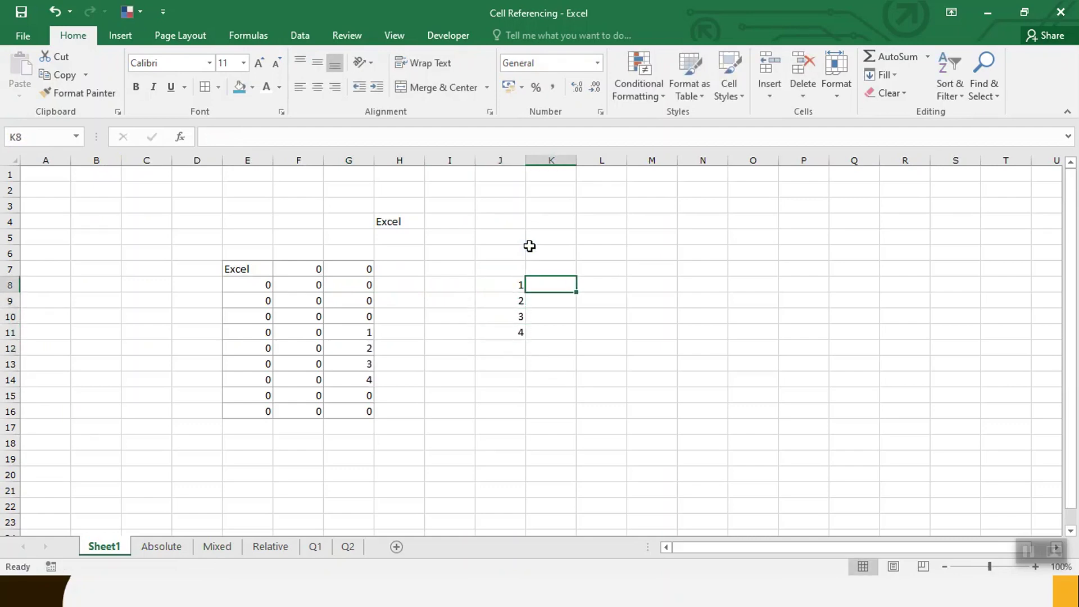
pyautogui.press('Right')
pyautogui.press('Right')
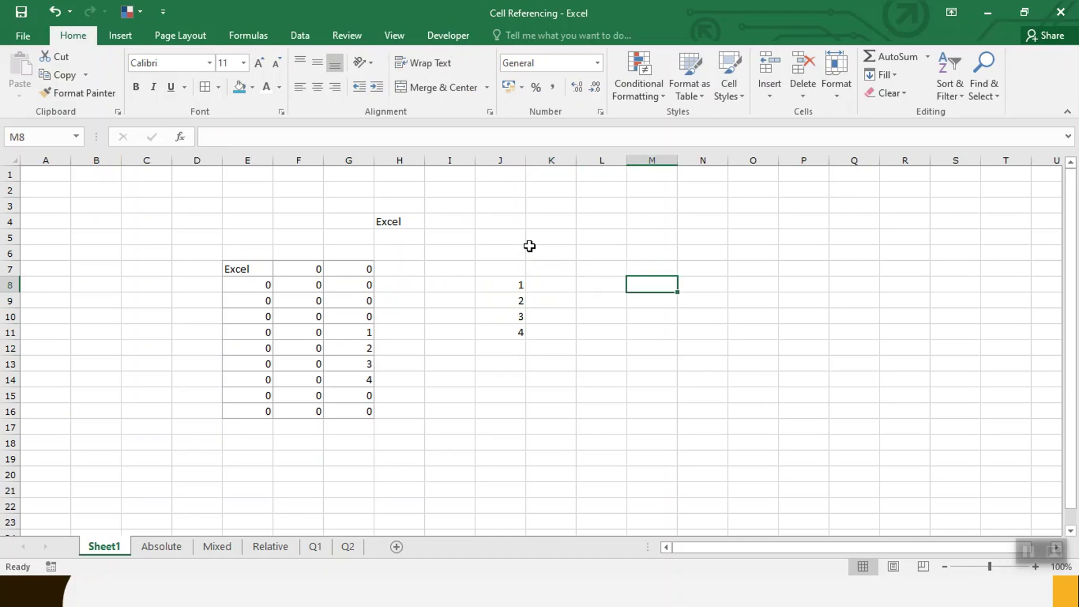
pyautogui.press('Left')
pyautogui.hotkey('shift', 'Right')
pyautogui.hotkey('shift', 'Right')
pyautogui.press('Left')
pyautogui.hotkey('shift', 'Right')
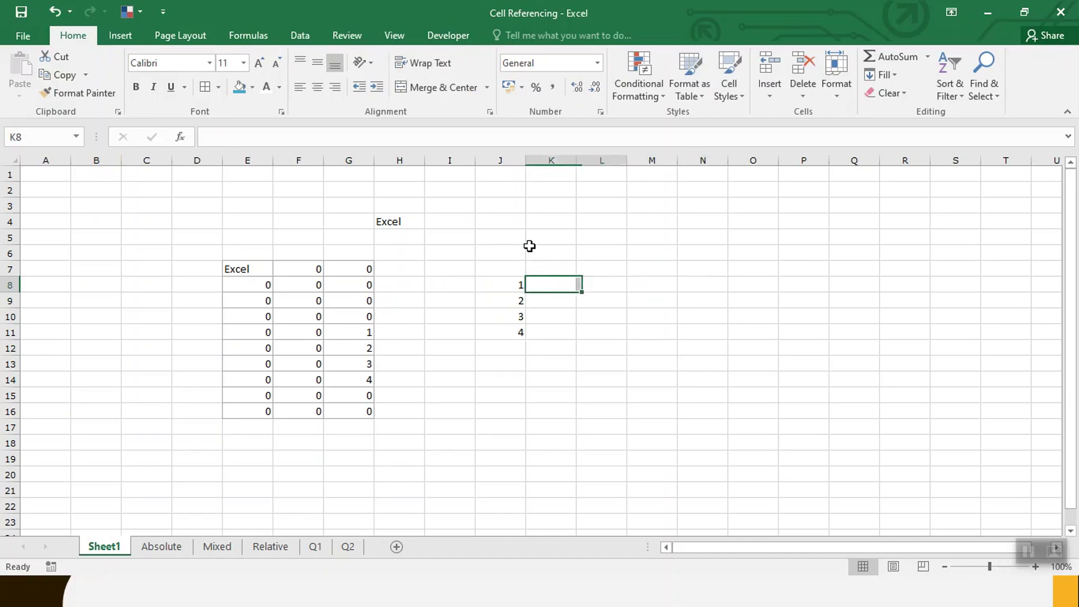
pyautogui.press('Right')
pyautogui.hotkey('shift', 'Right')
pyautogui.hotkey('shift', 'Right')
pyautogui.hotkey('shift', 'Right')
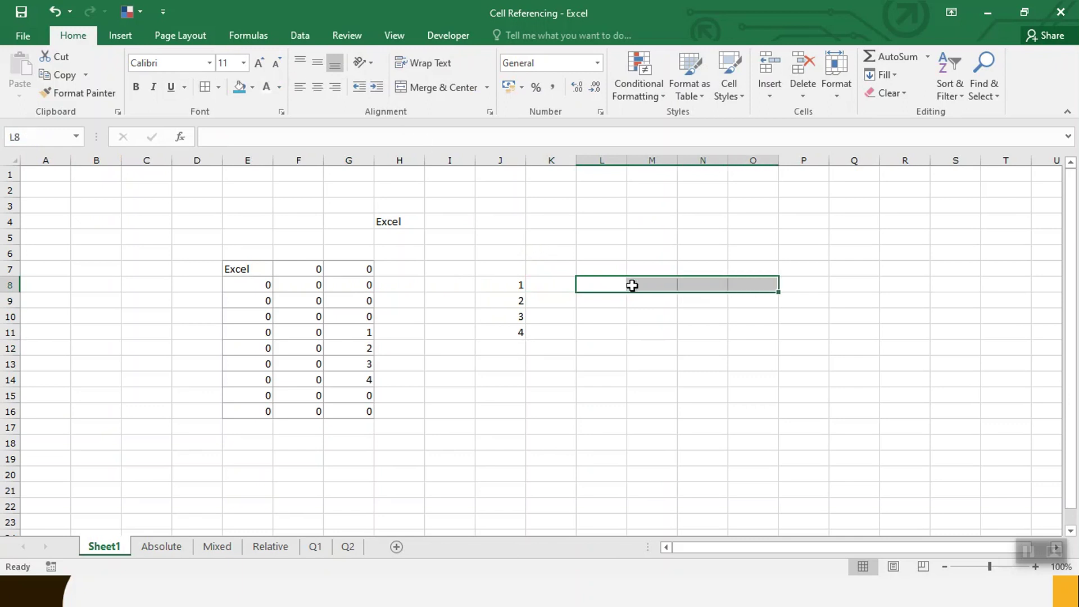
pyautogui.hotkey('shift', 'Down')
pyautogui.hotkey('shift', 'Down')
pyautogui.hotkey('shift', 'Down')
pyautogui.hotkey('shift', 'Down')
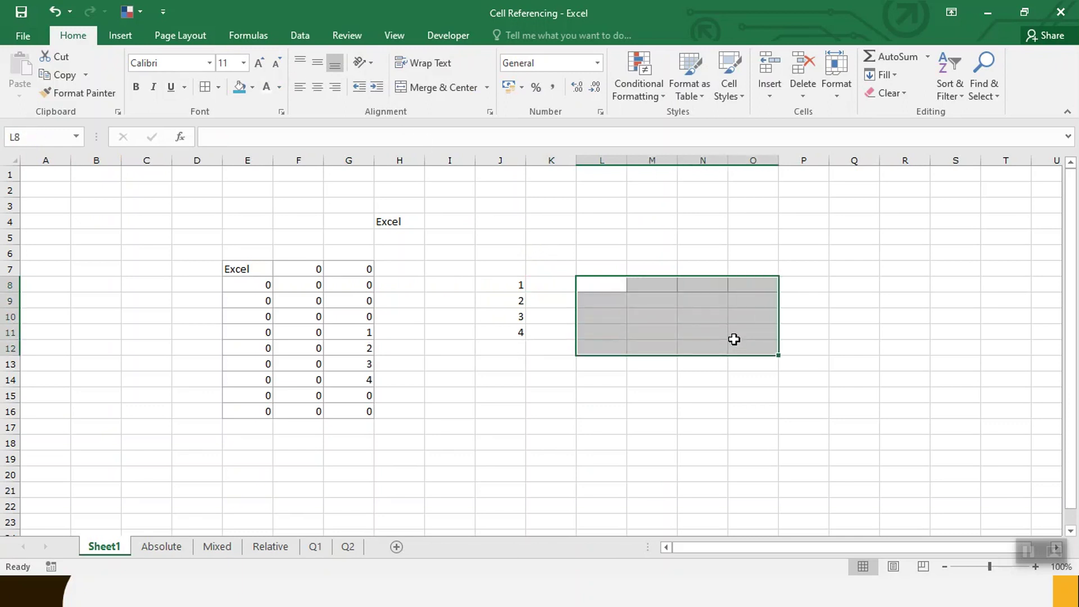
pyautogui.scroll(-2, 735, 340)
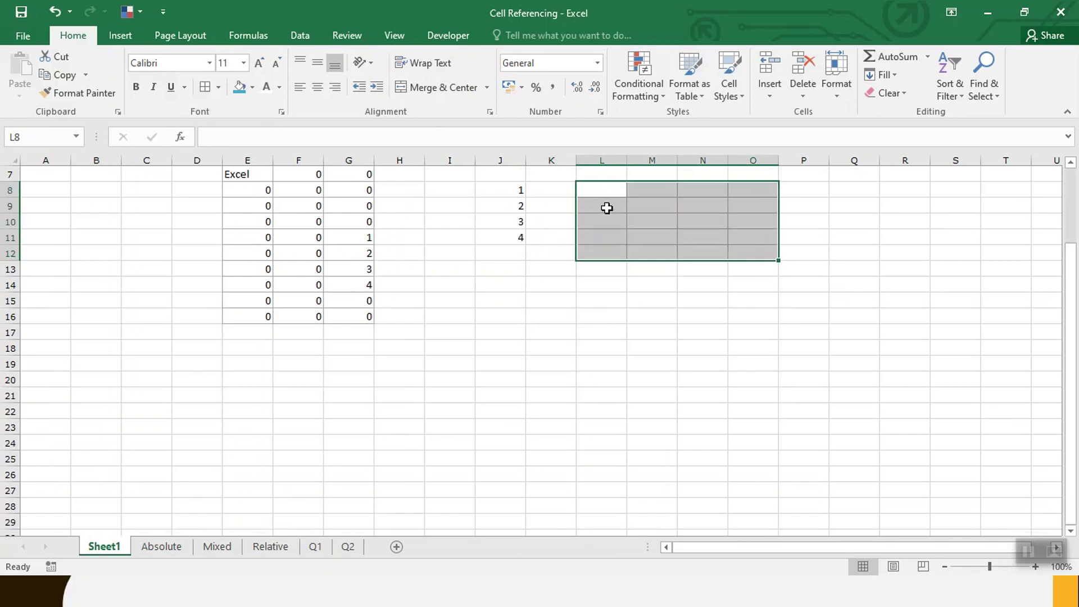
pyautogui.moveTo(607, 208); pyautogui.dragTo(754, 207)
pyautogui.moveTo(619, 223); pyautogui.dragTo(766, 234)
pyautogui.moveTo(605, 191); pyautogui.dragTo(607, 197)
pyautogui.scroll(1, 607, 197)
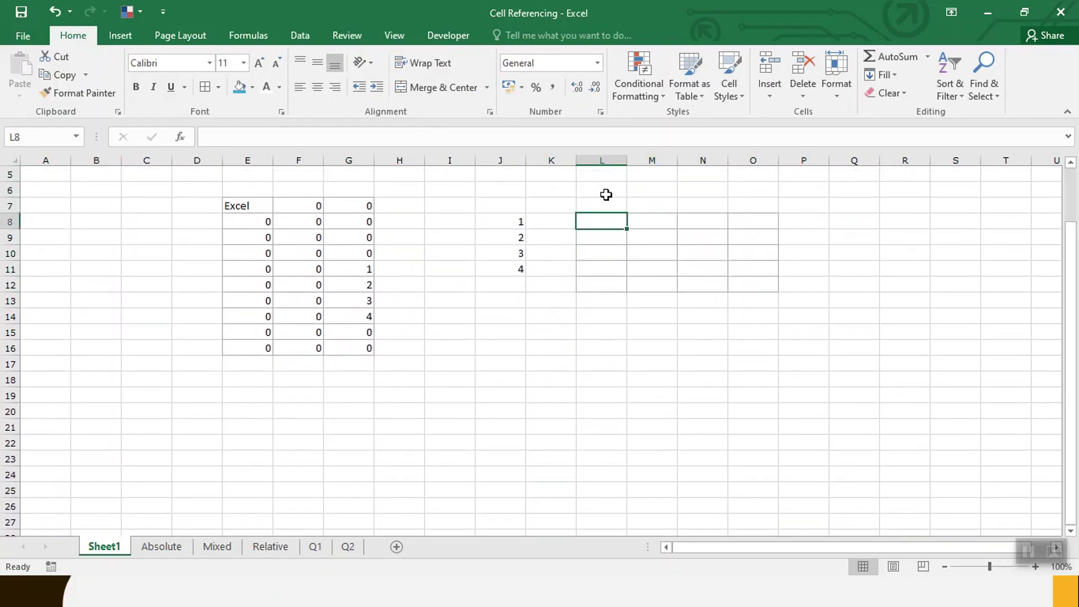
# Step: Enter the column-locked formula =$J8 in cell L8
pyautogui.press('Left')
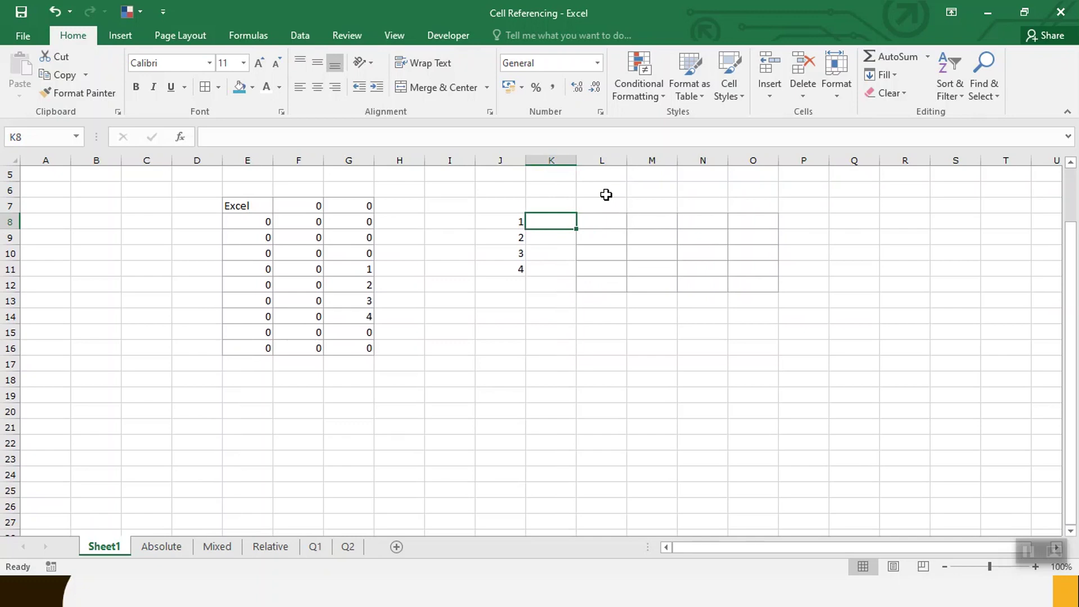
pyautogui.press('Down')
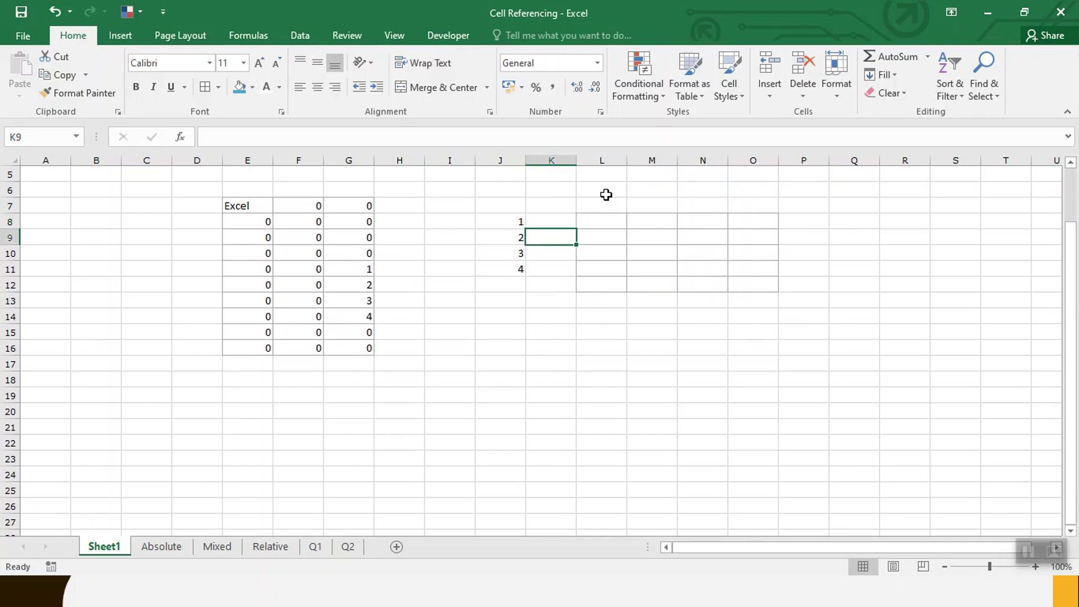
pyautogui.press('Up')
pyautogui.press('Left')
pyautogui.press('Left')
pyautogui.press('Right')
pyautogui.press('Right')
pyautogui.press('Left')
pyautogui.press('Left')
pyautogui.press('Left')
pyautogui.press('Right')
pyautogui.press('Right')
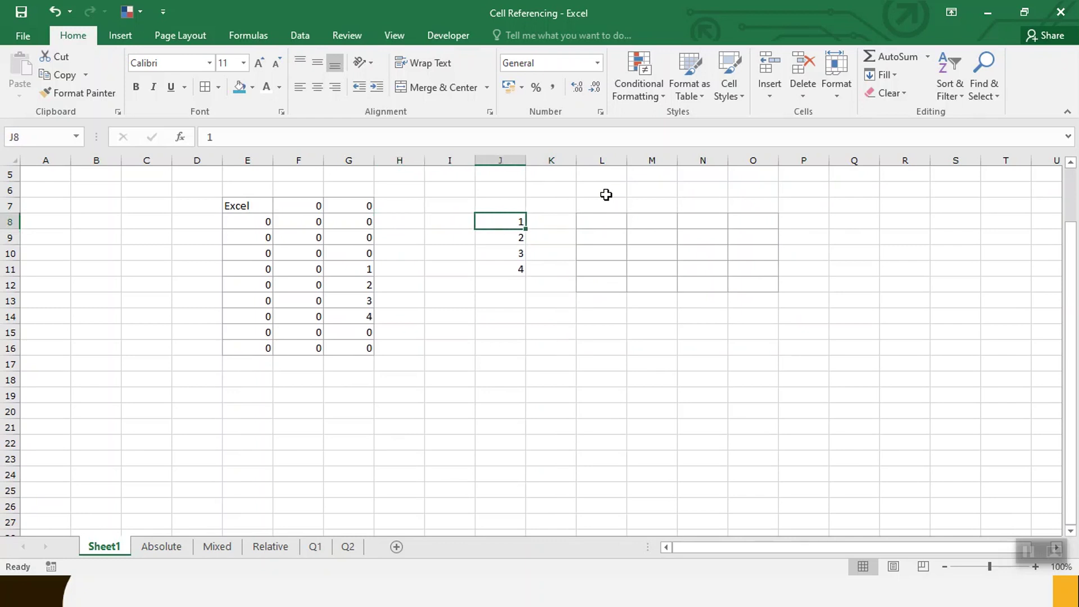
pyautogui.press('Right')
pyautogui.press('Right')
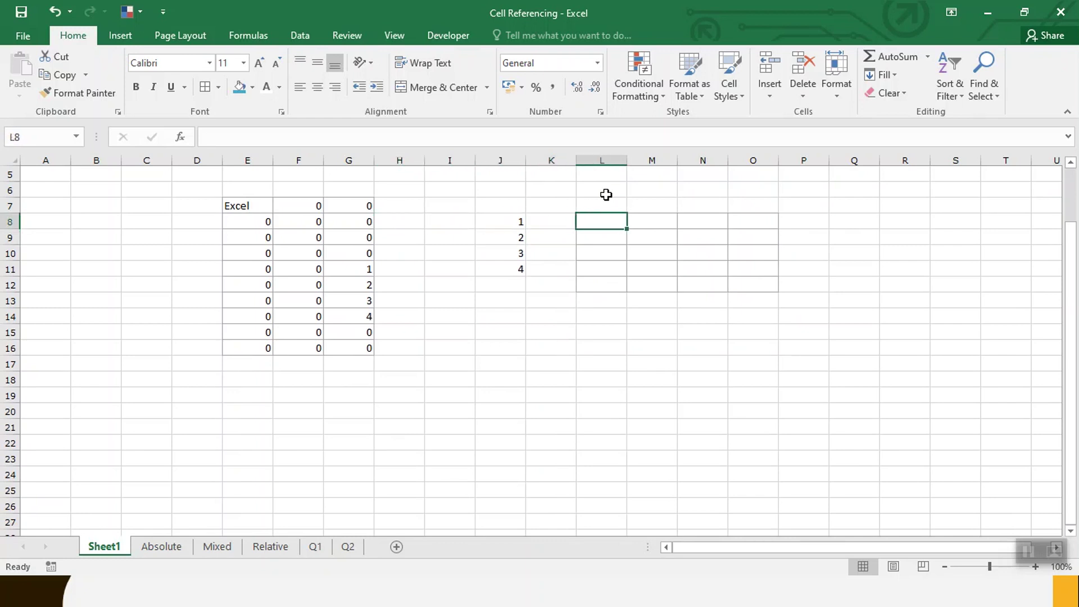
pyautogui.write('=')
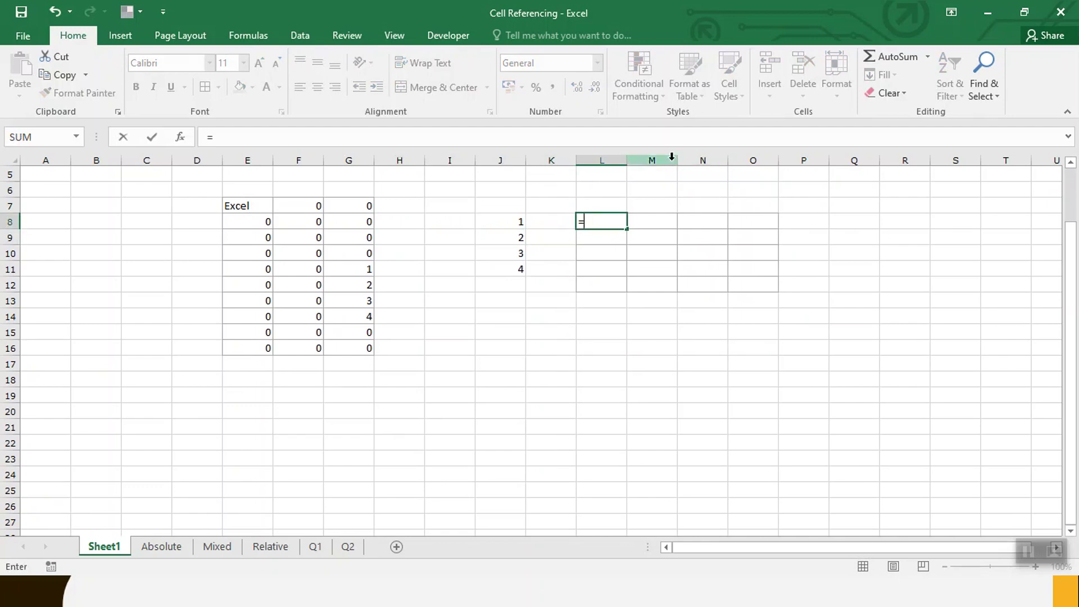
pyautogui.click(509, 224)
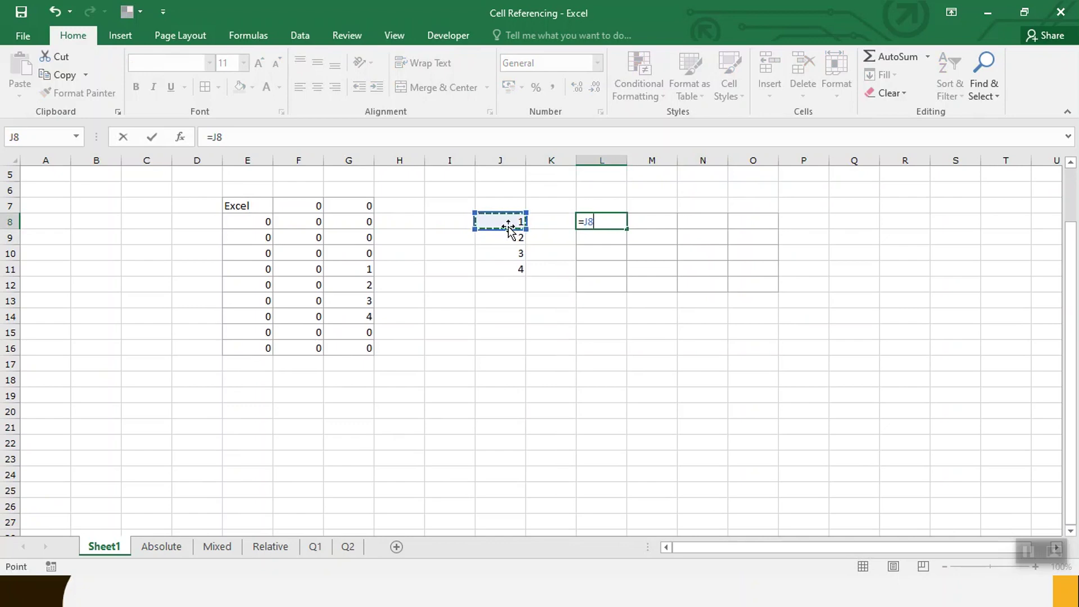
pyautogui.press('F4')
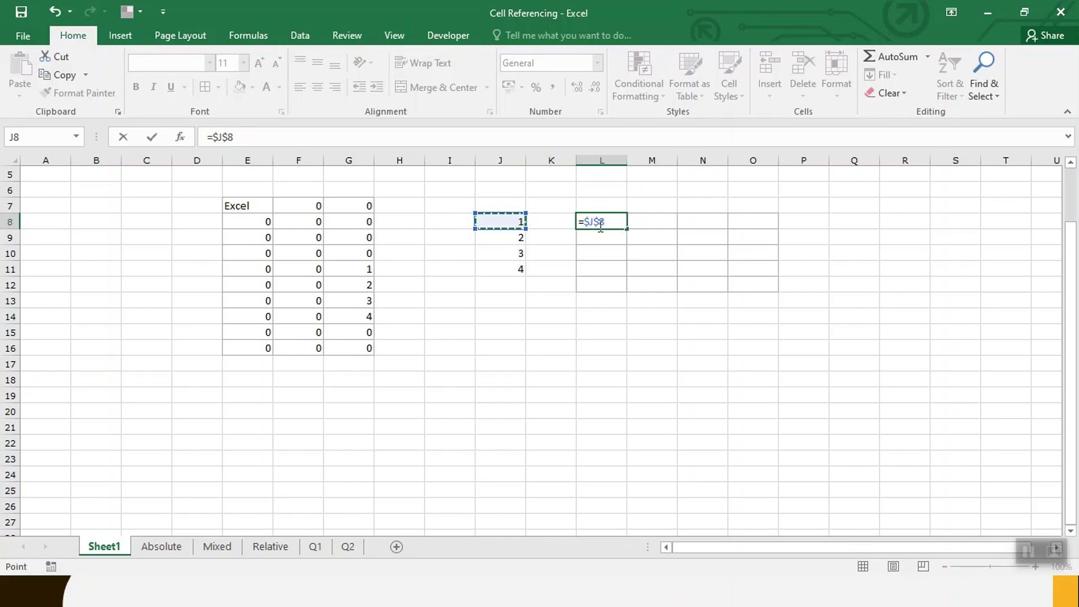
pyautogui.press('F4')
pyautogui.press('F4')
pyautogui.press('Return')
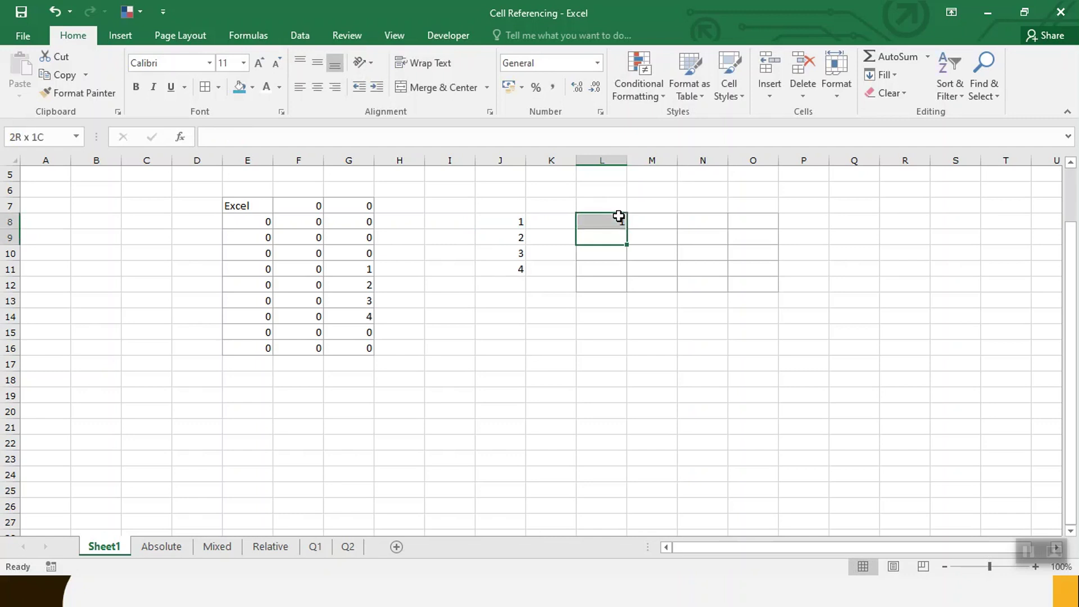
# Step: Copy =$J8 across and down L8:O12 with Ctrl+R and Ctrl+D
pyautogui.click(618, 217)
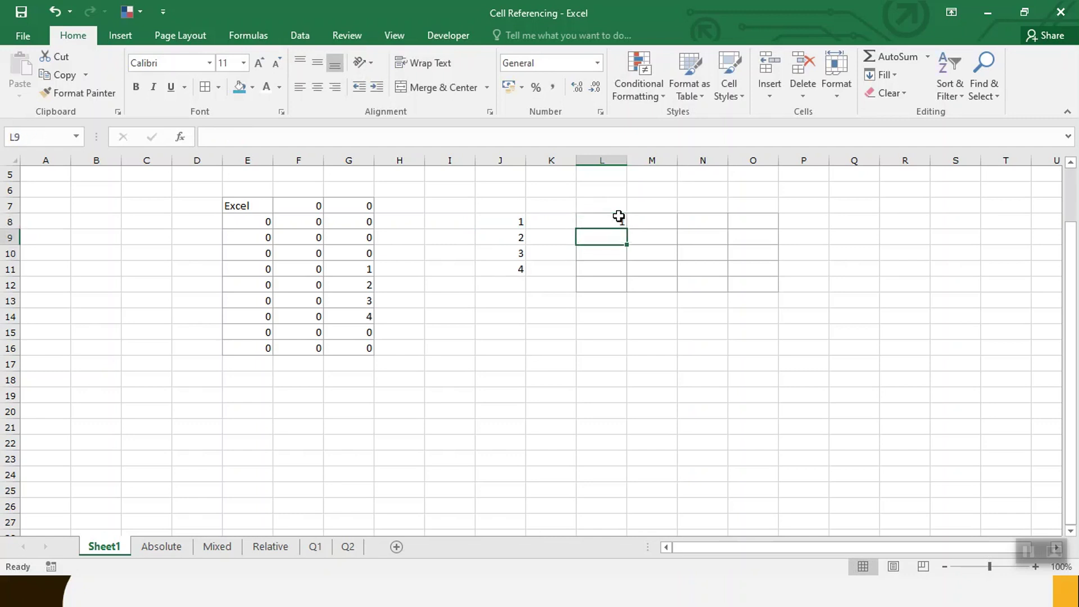
pyautogui.hotkey('shift', 'Down')
pyautogui.hotkey('shift', 'Down')
pyautogui.hotkey('shift', 'Down')
pyautogui.hotkey('shift', 'Down')
pyautogui.hotkey('shift', 'Right')
pyautogui.hotkey('shift', 'Right')
pyautogui.hotkey('shift', 'Right')
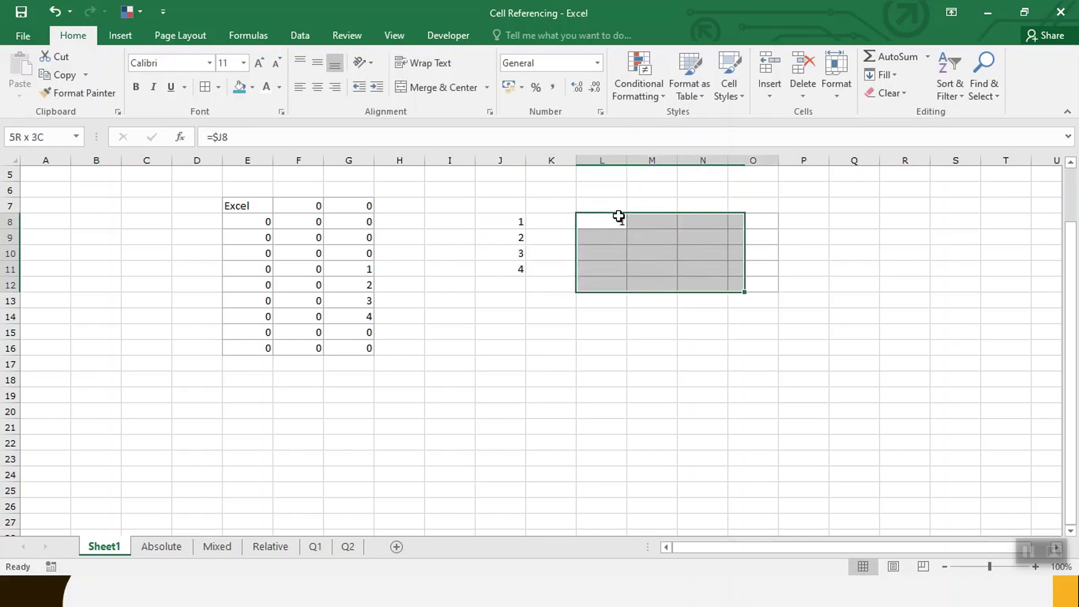
pyautogui.hotkey('ctrl', 'r')
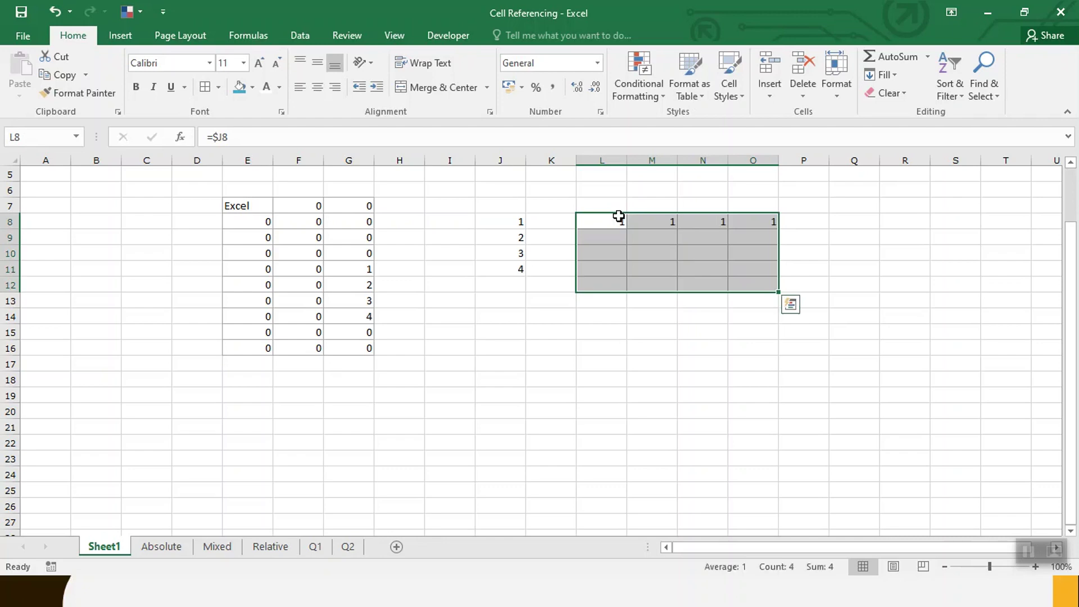
pyautogui.hotkey('ctrl', 'd')
pyautogui.press('Down')
pyautogui.press('Down')
pyautogui.press('Down')
pyautogui.press('Down')
pyautogui.press('Down')
pyautogui.press('Down')
pyautogui.press('Down')
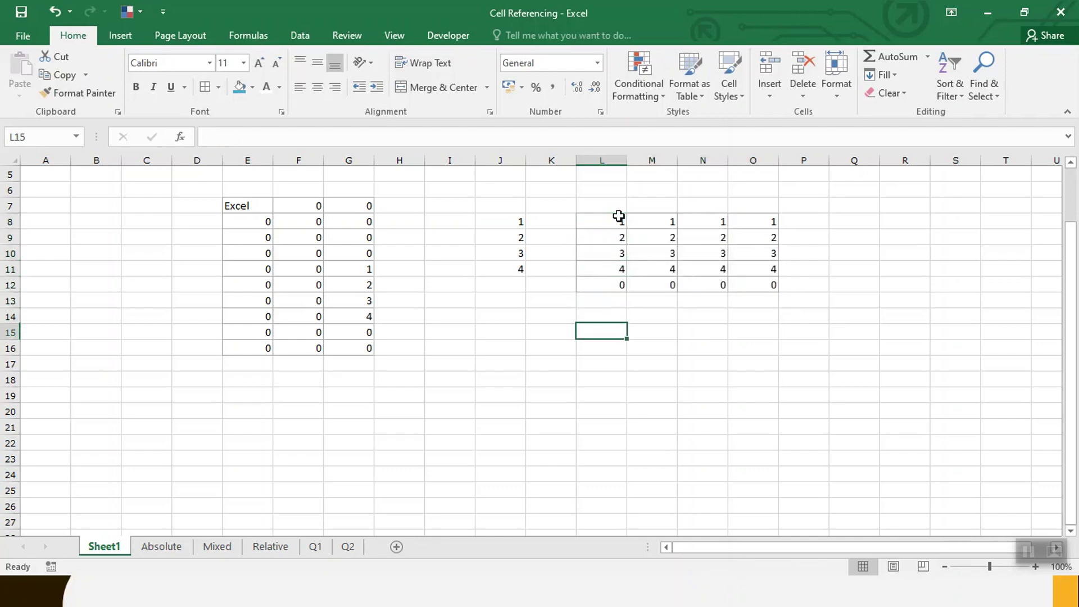
# Step: Enter the values 1, 2, 3 and 4 across L15:O15
pyautogui.write('1')
pyautogui.press('Tab')
pyautogui.write('2')
pyautogui.press('Tab')
pyautogui.write('3')
pyautogui.press('Tab')
pyautogui.write('4')
pyautogui.press('Return')
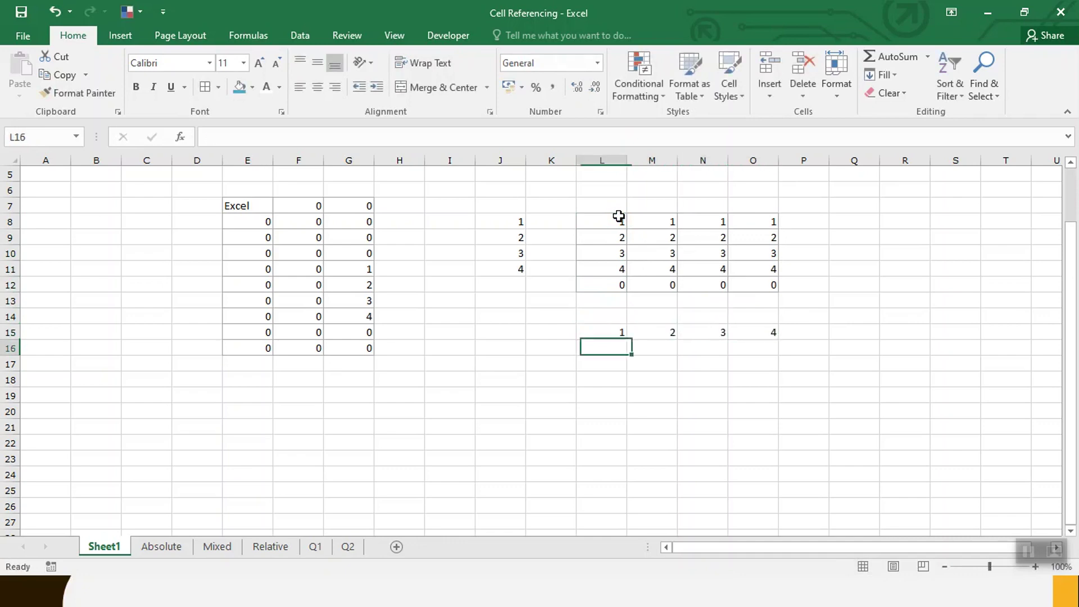
# Step: Select the block L16:O19, then undo an accidental one-column move of the 1–4 values
pyautogui.hotkey('shift', 'Right')
pyautogui.hotkey('shift', 'Right')
pyautogui.hotkey('shift', 'Right')
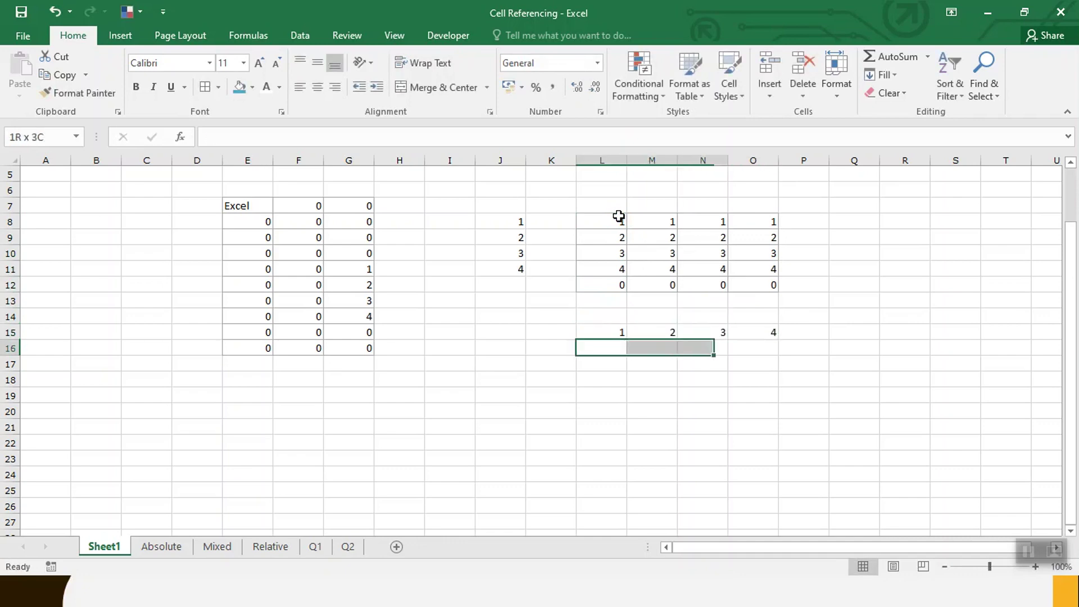
pyautogui.hotkey('shift', 'Down')
pyautogui.hotkey('shift', 'Down')
pyautogui.hotkey('shift', 'Down')
pyautogui.hotkey('shift', 'Down')
pyautogui.hotkey('shift', 'Down')
pyautogui.hotkey('shift', 'Down')
pyautogui.hotkey('shift', 'Up')
pyautogui.hotkey('shift', 'Up')
pyautogui.hotkey('shift', 'Up')
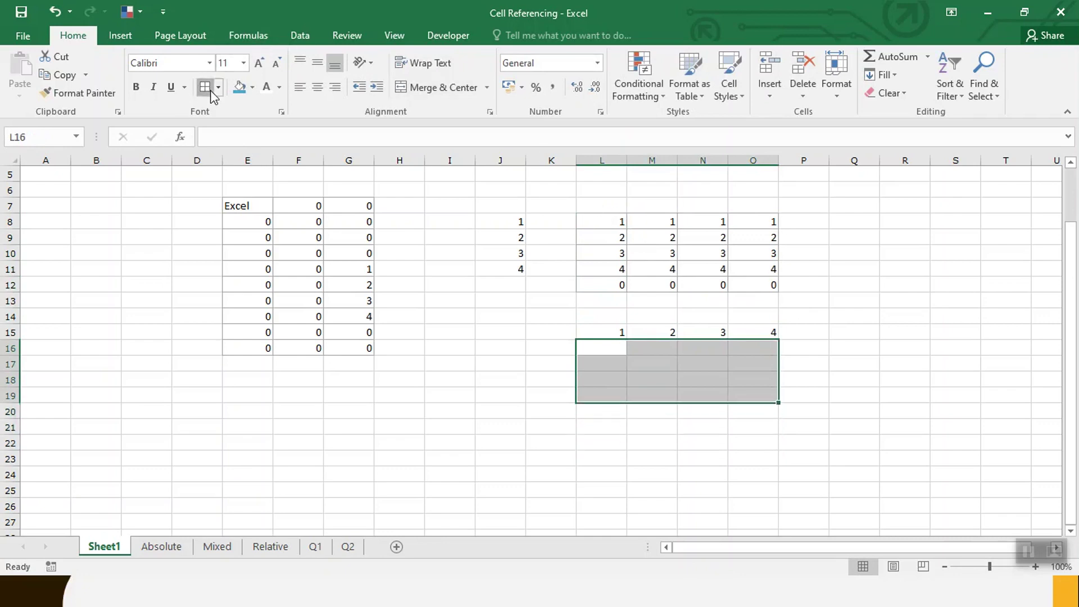
pyautogui.click(610, 349)
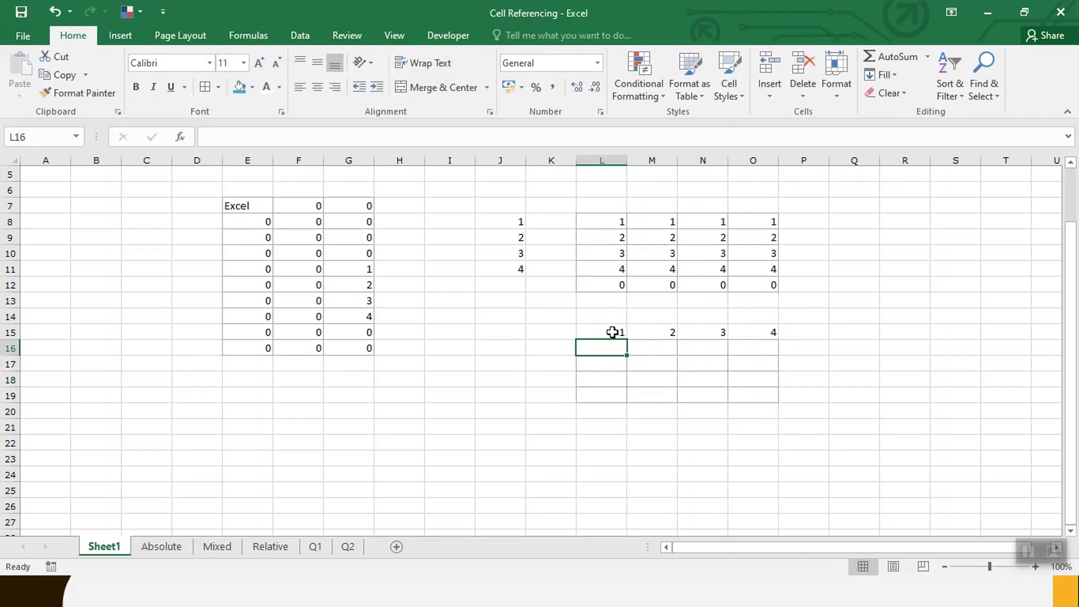
pyautogui.moveTo(611, 332); pyautogui.dragTo(756, 332)
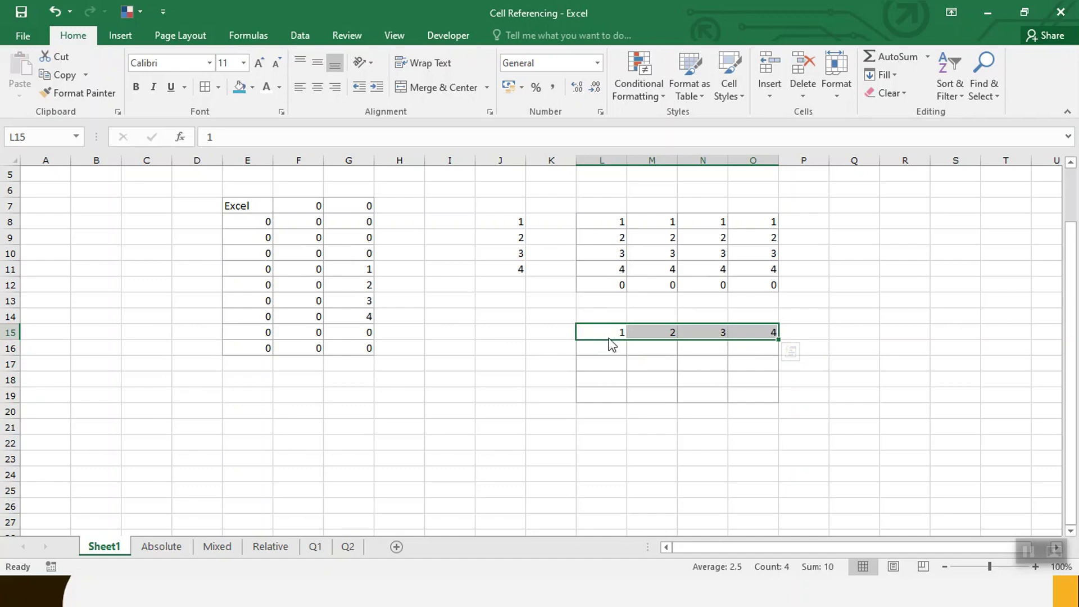
pyautogui.moveTo(606, 336); pyautogui.dragTo(644, 332)
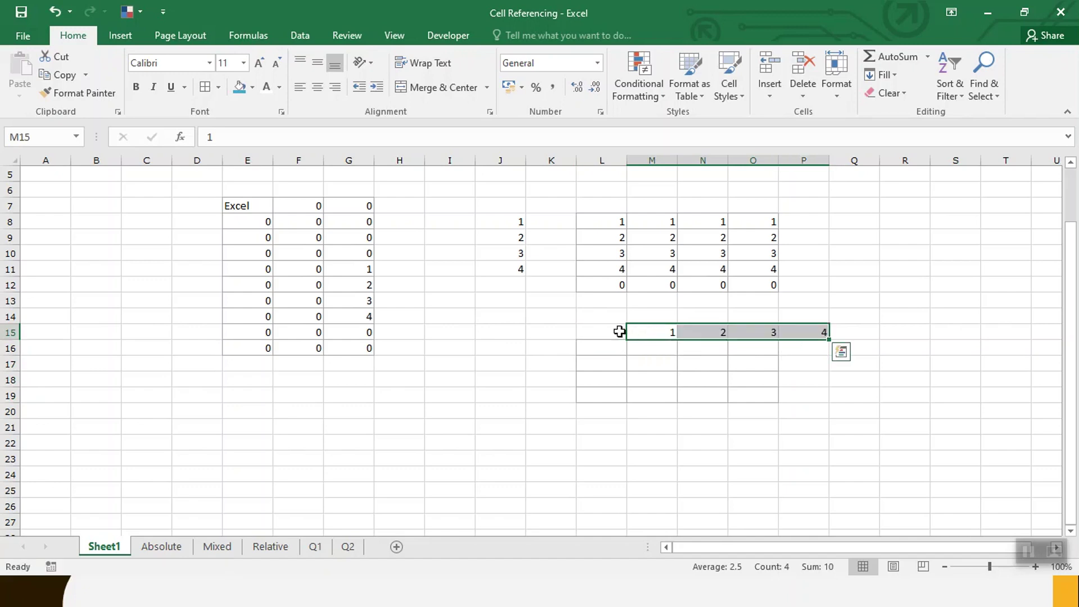
pyautogui.hotkey('ctrl', 'z')
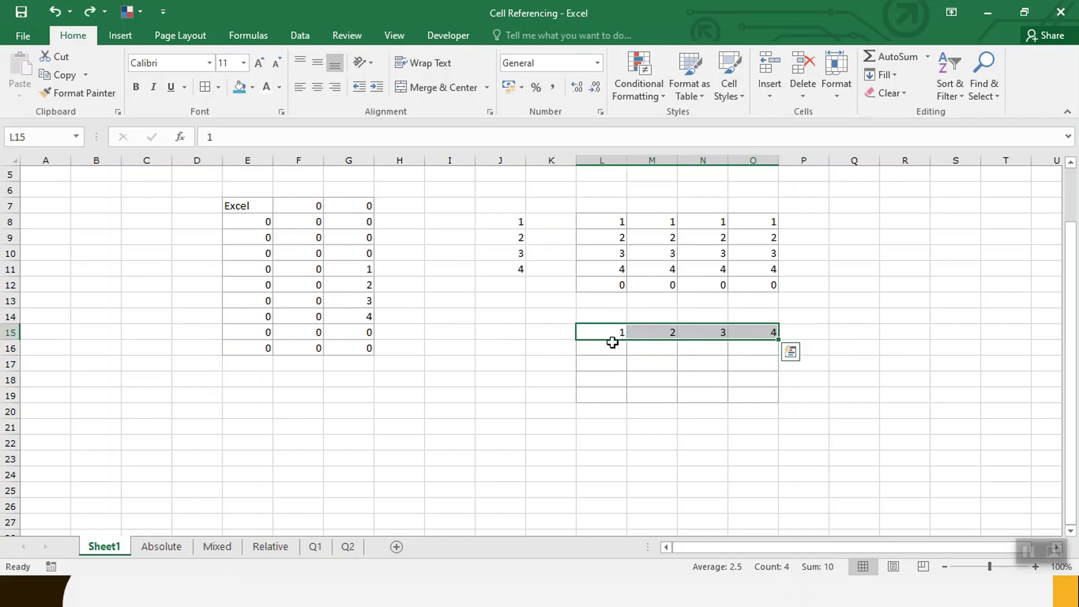
# Step: Enter the row-locked formula =L$15 in cell L16
pyautogui.click(608, 350)
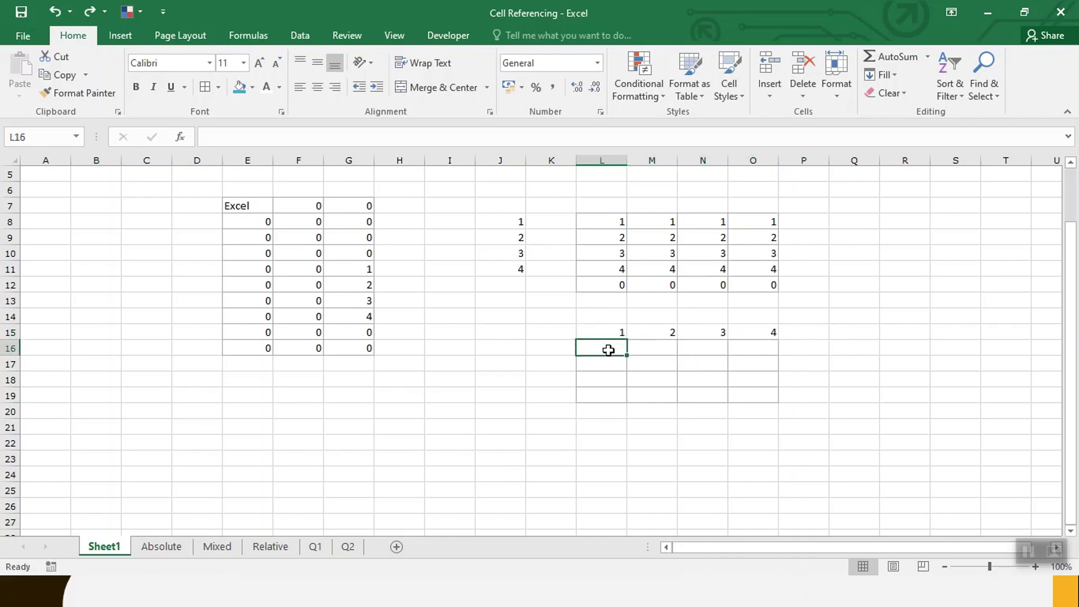
pyautogui.write('=')
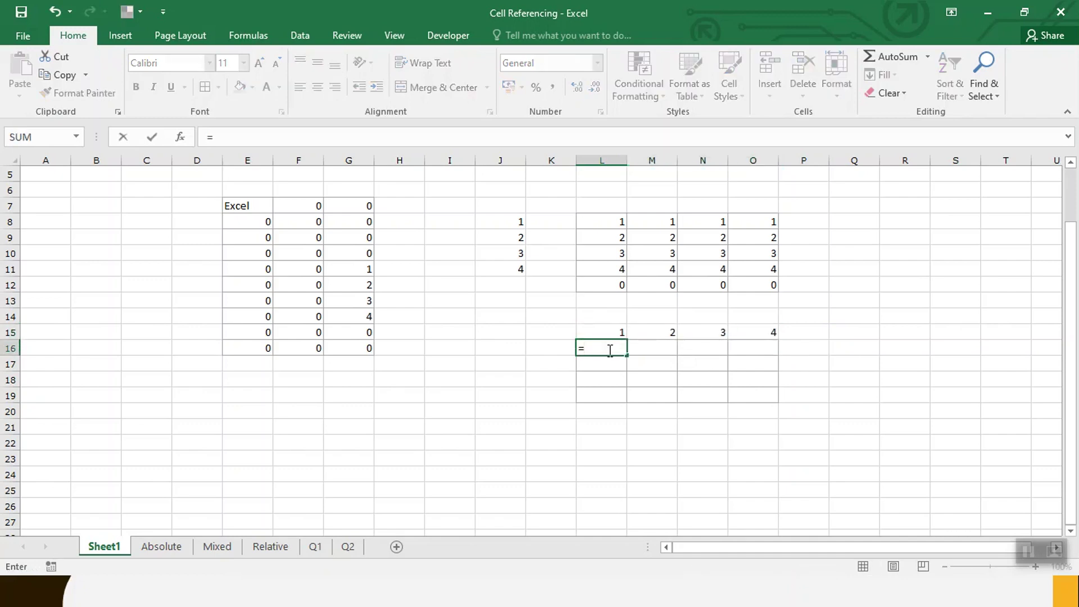
pyautogui.press('Up')
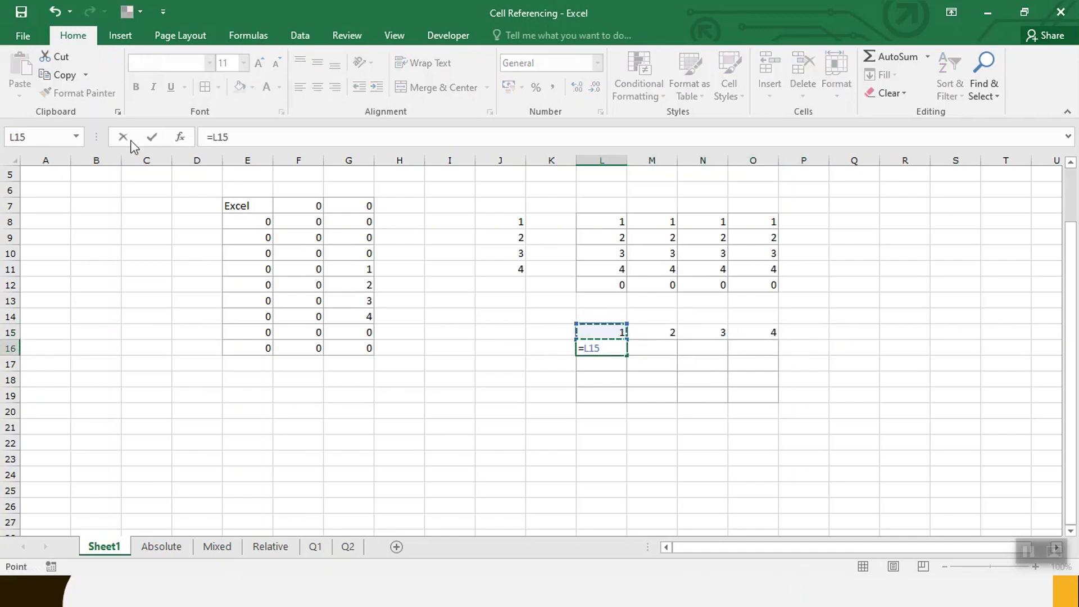
pyautogui.click(220, 139)
pyautogui.write('$')
pyautogui.press('Return')
# Step: Copy =L$15 across and down through L16:O19, then check the copied formula in M17
pyautogui.press('Up')
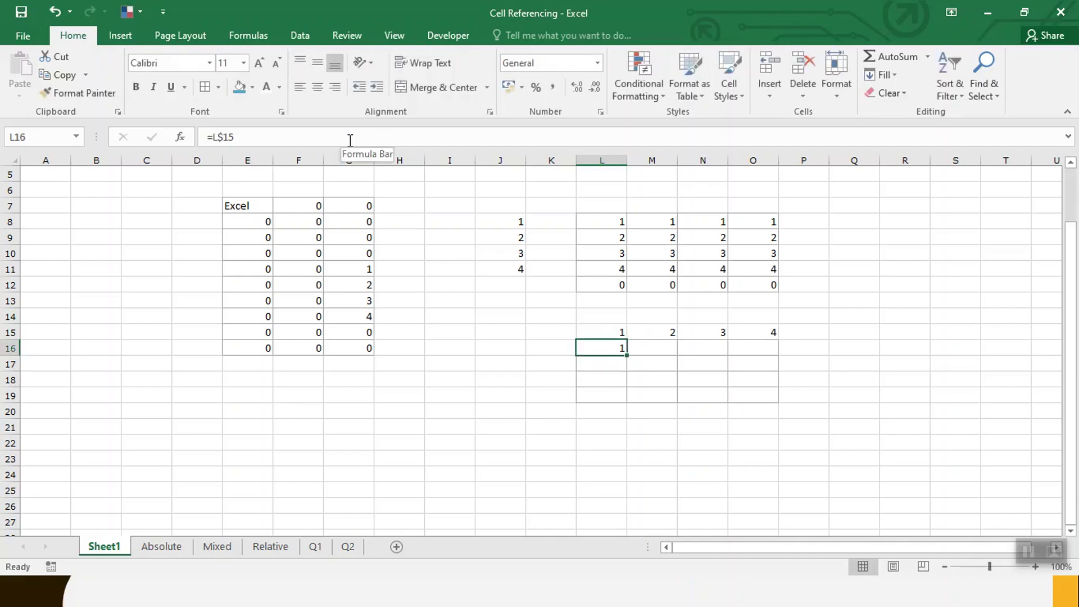
pyautogui.hotkey('shift', 'Right')
pyautogui.hotkey('shift', 'Right')
pyautogui.hotkey('shift', 'Right')
pyautogui.hotkey('shift', 'Down')
pyautogui.hotkey('shift', 'Down')
pyautogui.hotkey('shift', 'Down')
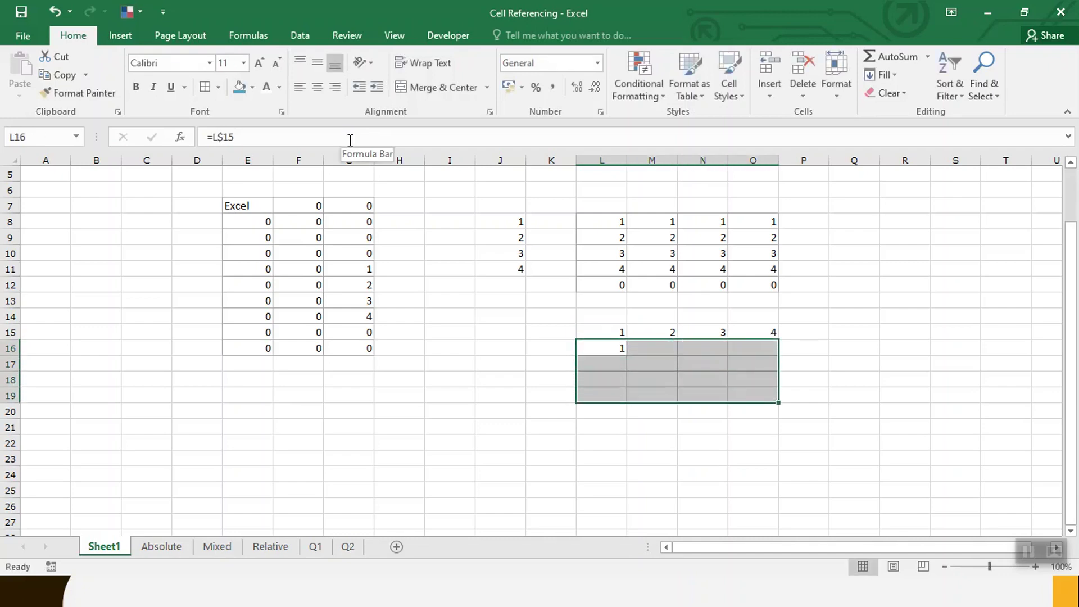
pyautogui.hotkey('ctrl', 'r')
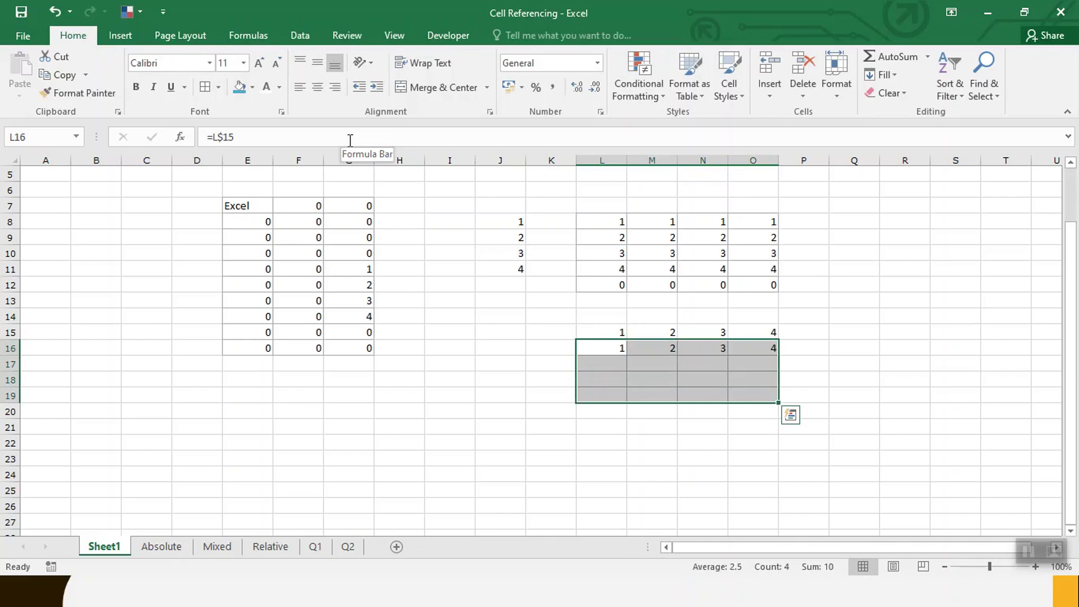
pyautogui.hotkey('ctrl', 'd')
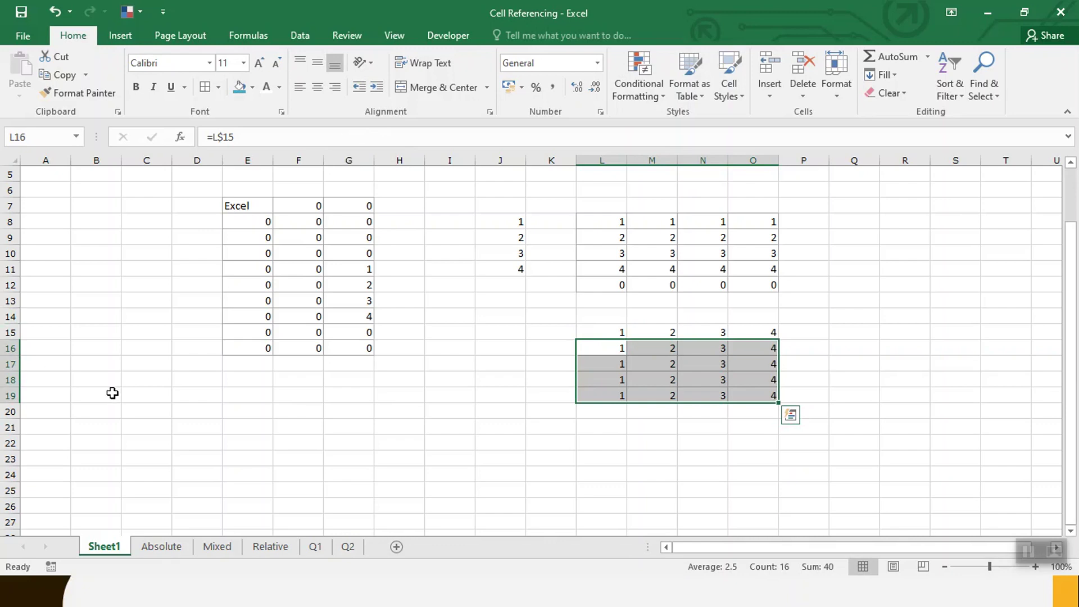
pyautogui.click(634, 362)
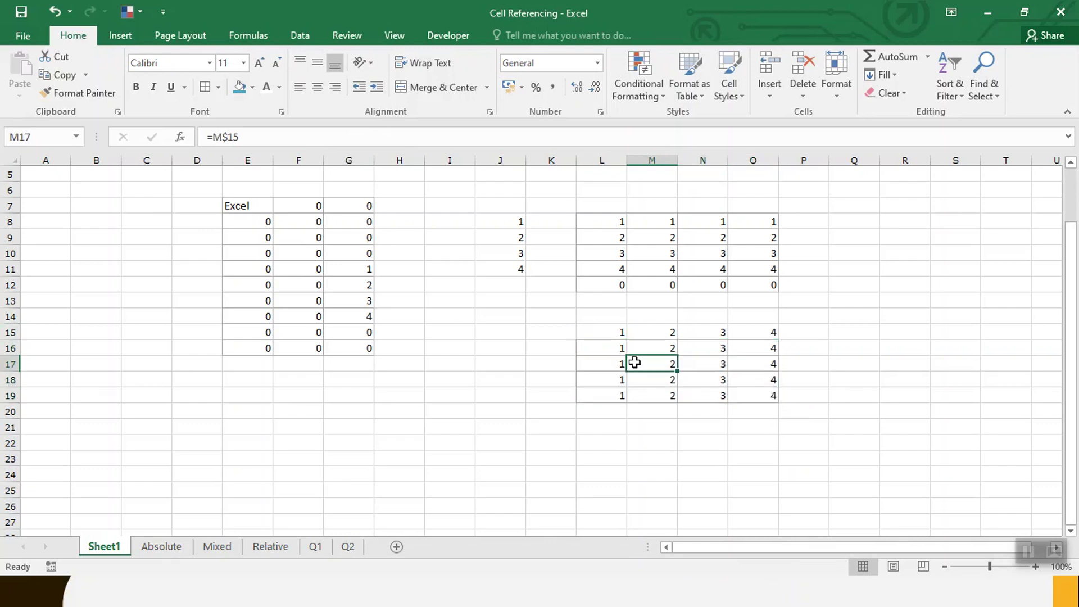